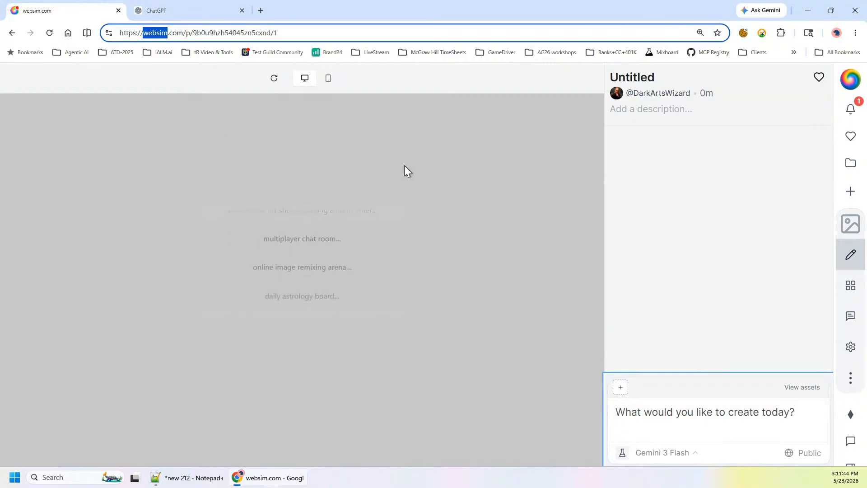
left_click(697, 200)
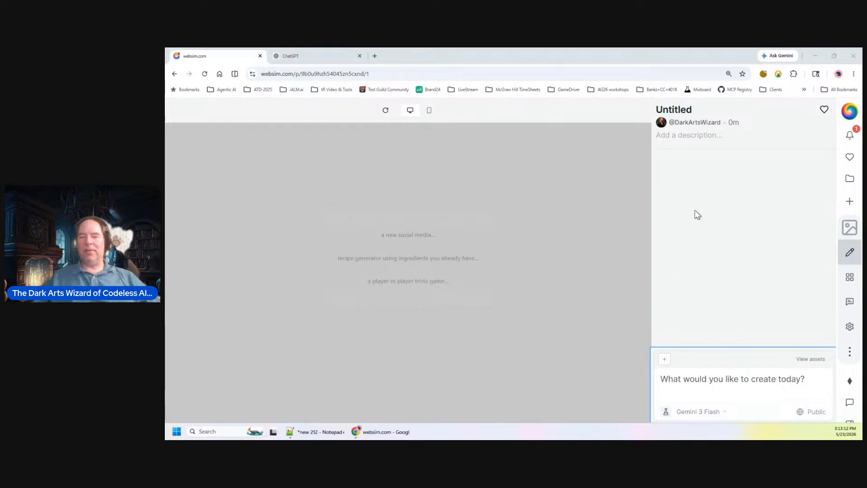
left_click(685, 114)
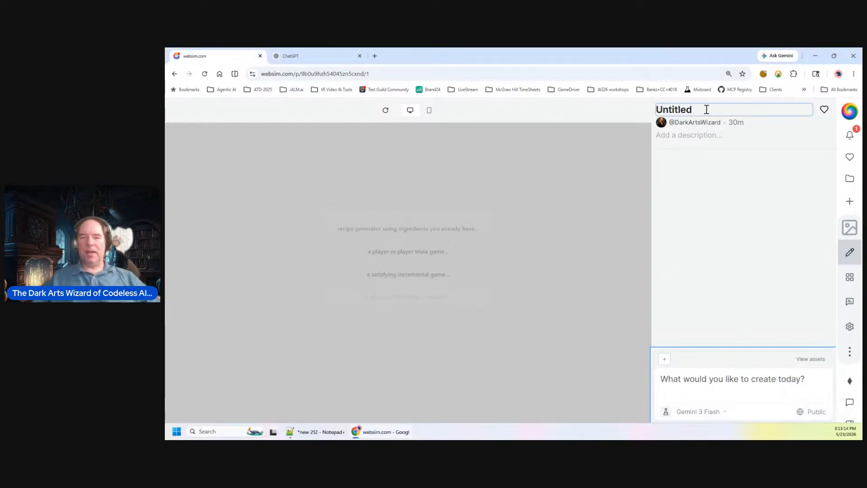
left_click_drag(706, 110, 641, 112)
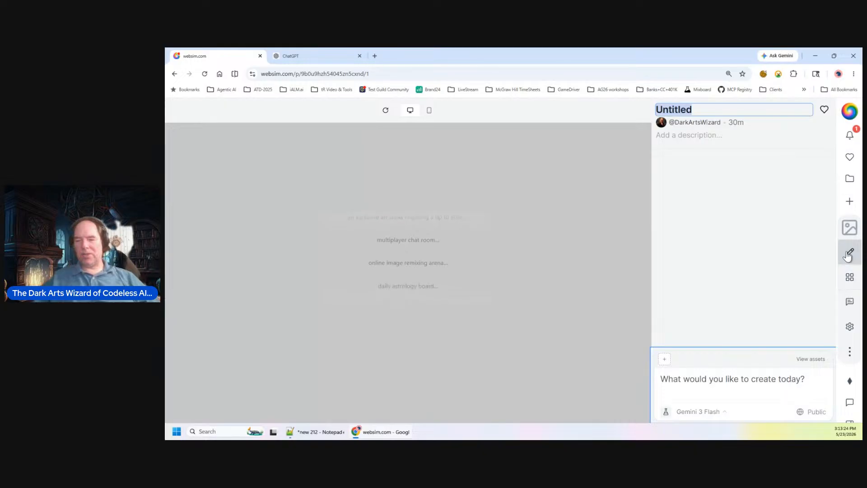
mouse_move(852, 234)
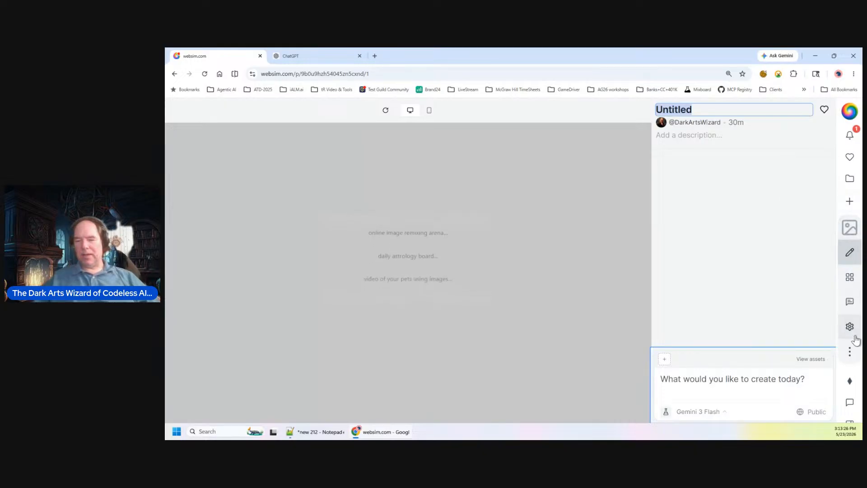
left_click(849, 178)
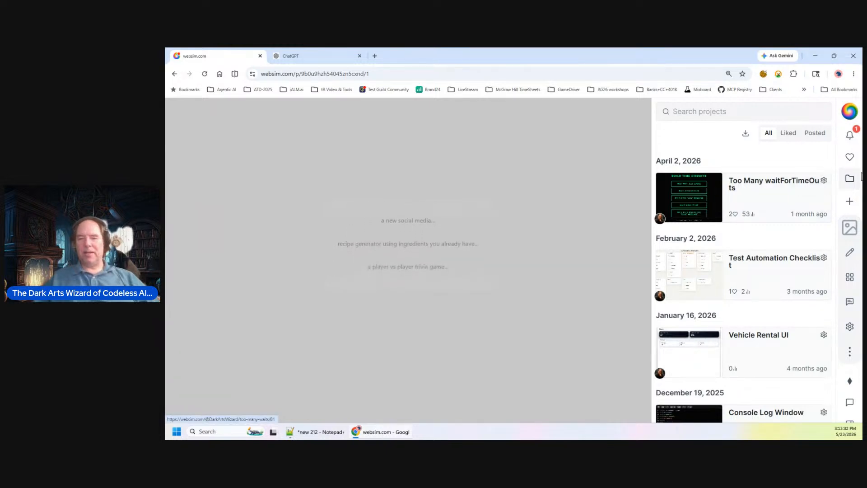
Step: Create a new project and title it "Button Multiverse Click Challenge"
left_click(849, 201)
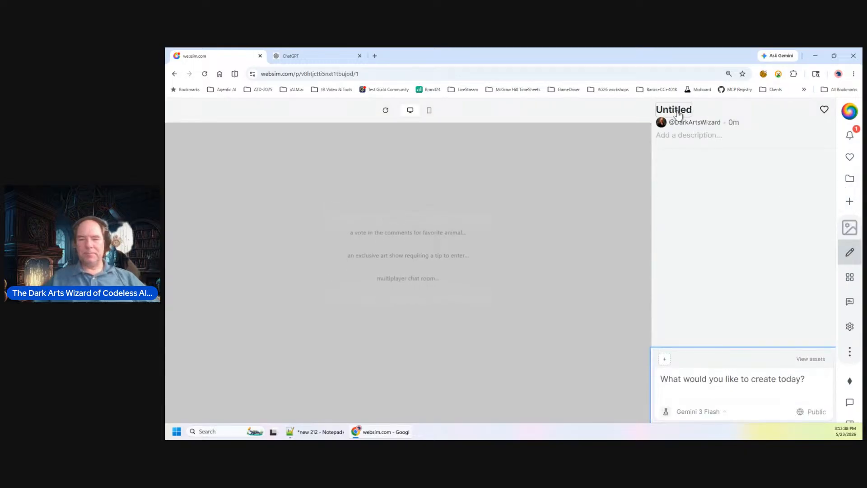
left_click(680, 109)
double_click(680, 109)
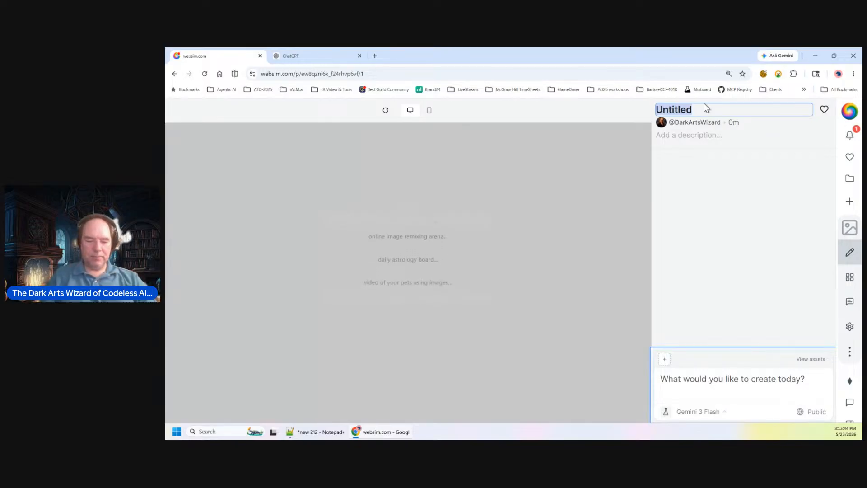
type("Button M")
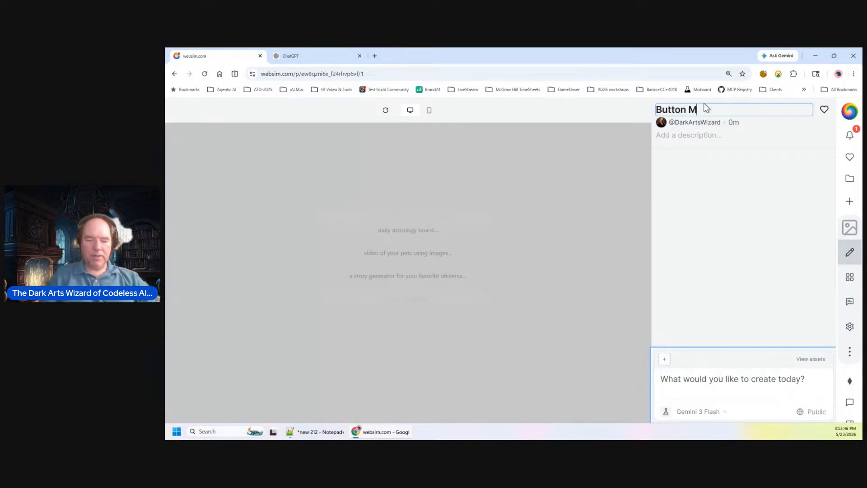
type("ultiverse")
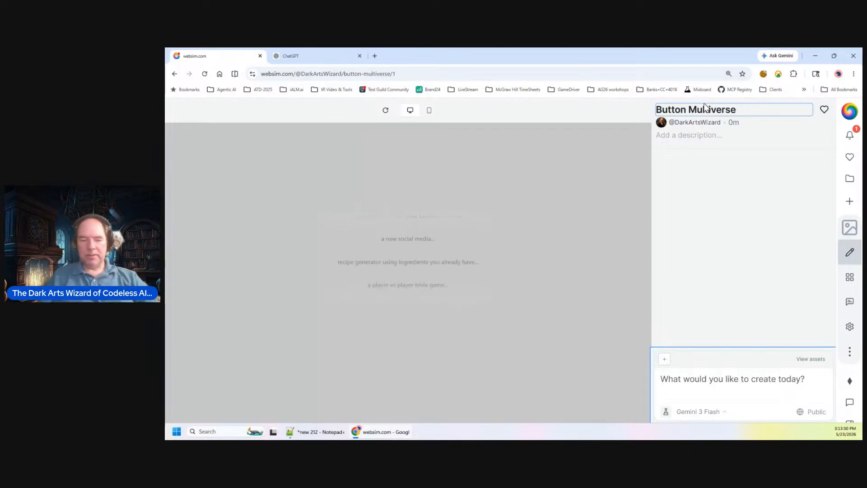
type(" Click Channlege")
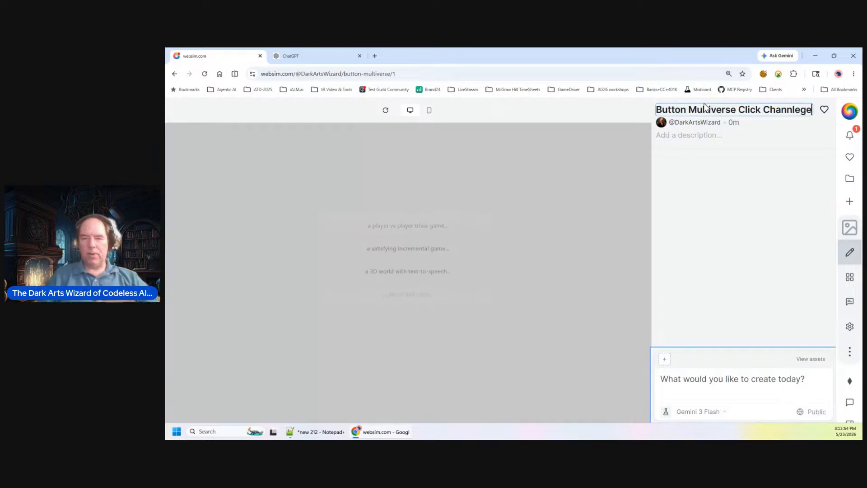
key("BackSpace")
key("BackSpace")
key("BackSpace")
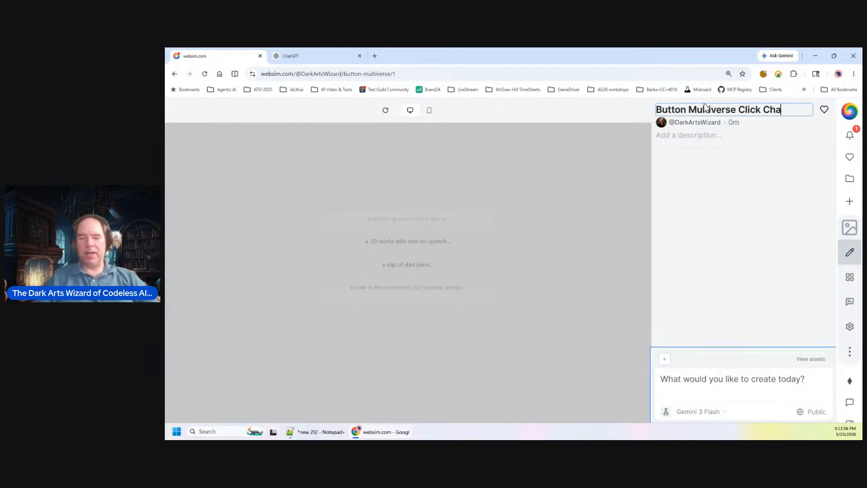
type("llenge")
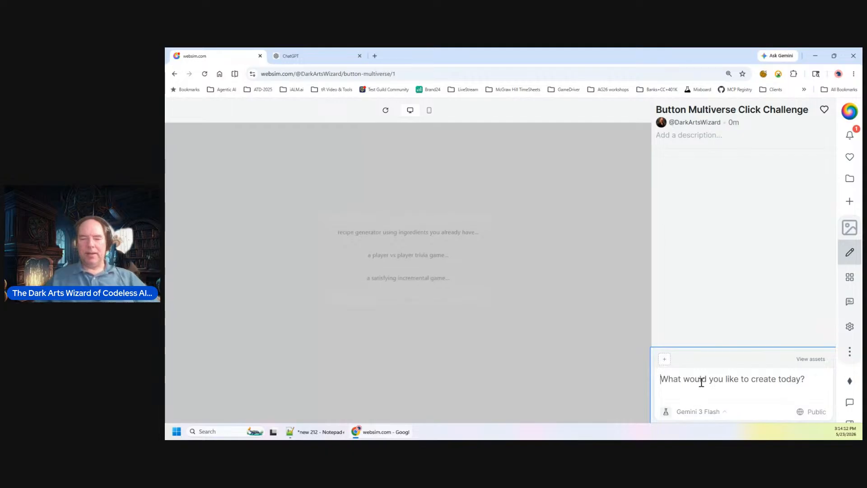
Step: Begin the creation prompt with "I need a front page that has multiple services provided by the Wizard."
type("I need ")
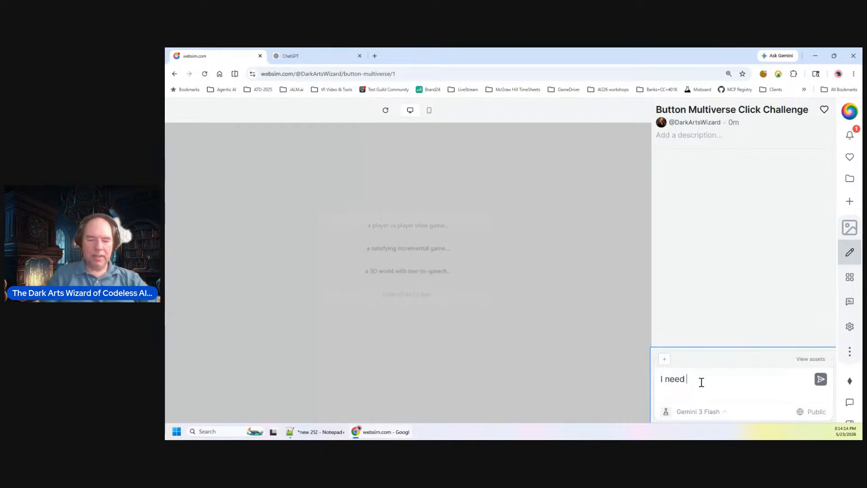
type("a front page ")
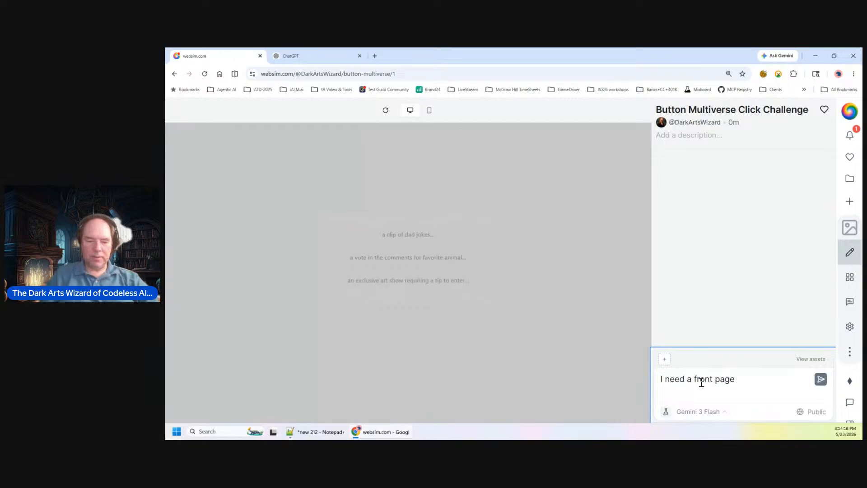
type("that ha")
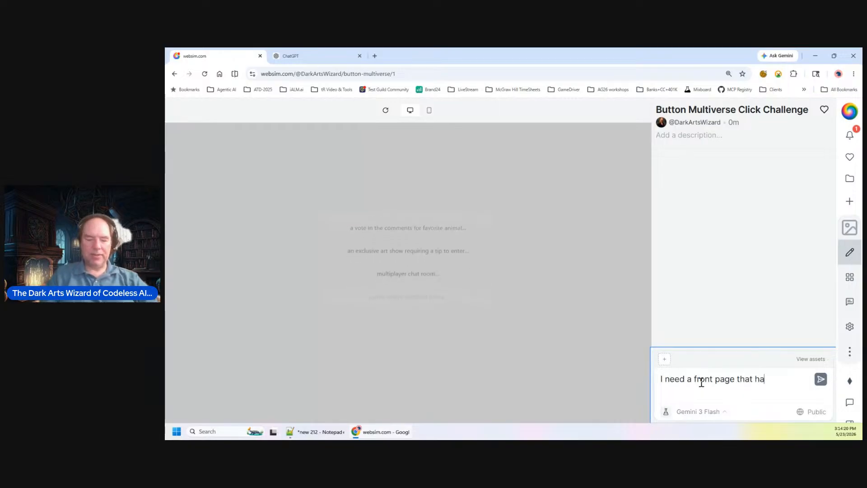
type("s multiple ")
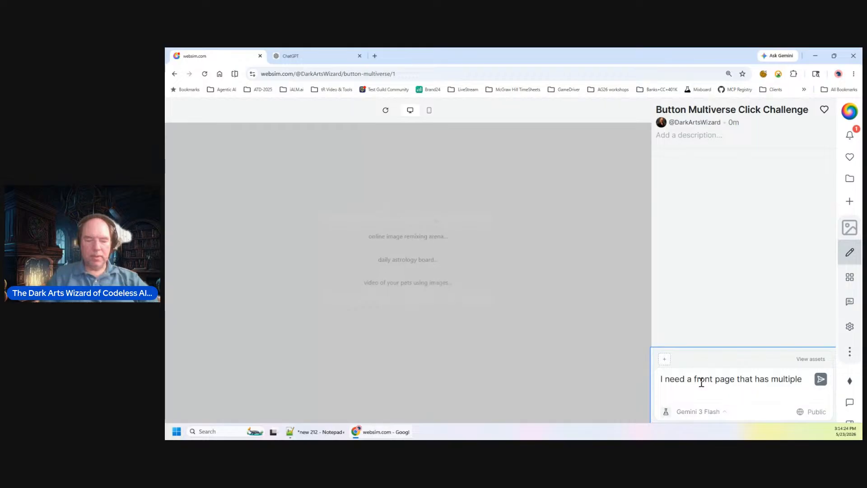
type("servic3e")
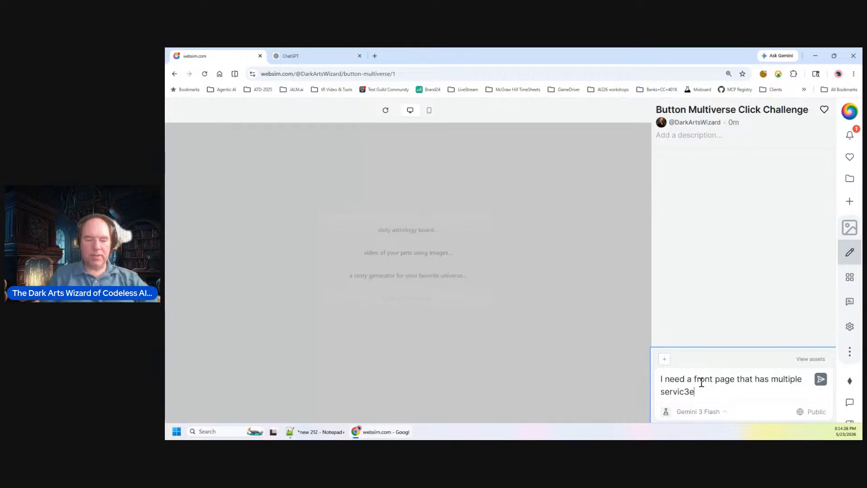
type("s provided")
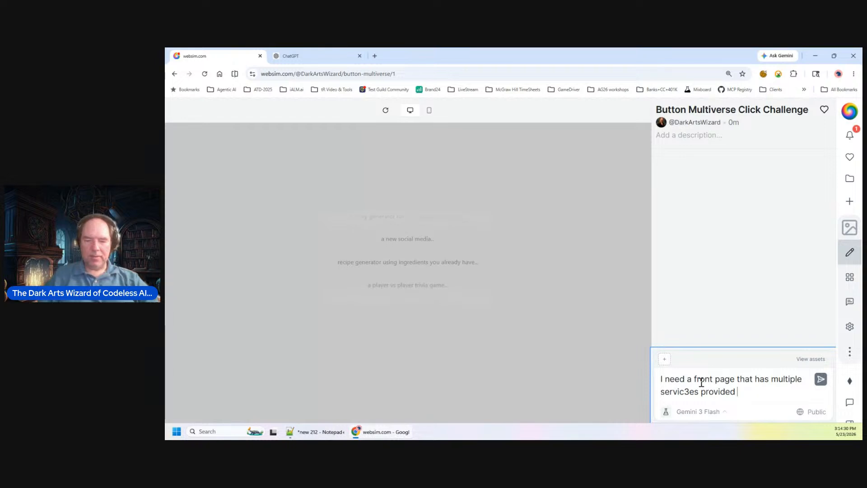
key("BackSpace")
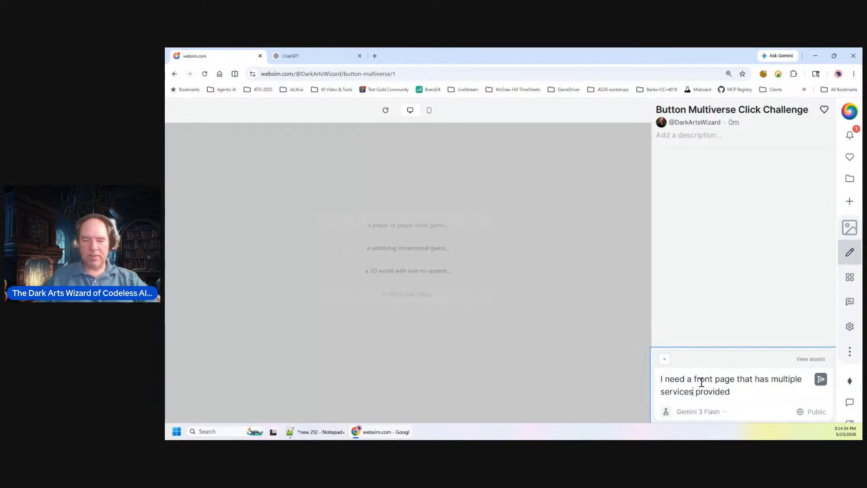
type("by the Wiz")
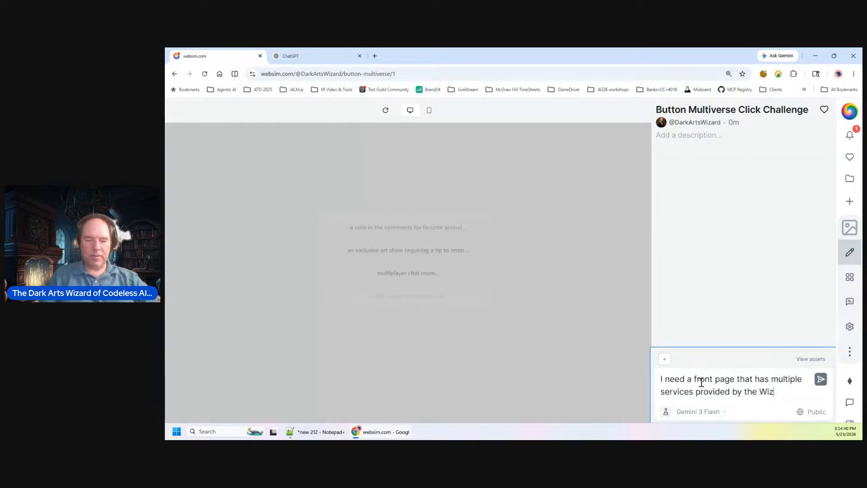
type("ard.")
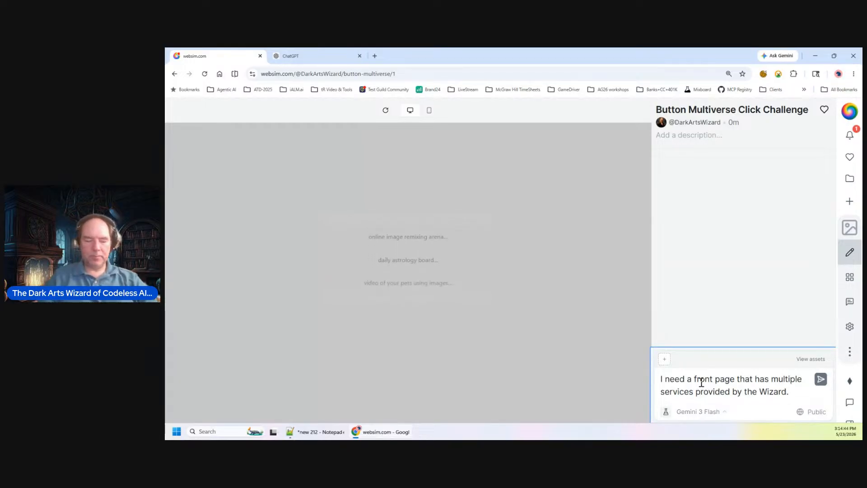
Step: Add to the prompt: Each service has a button that will be named "Sign Up"
type(" Each")
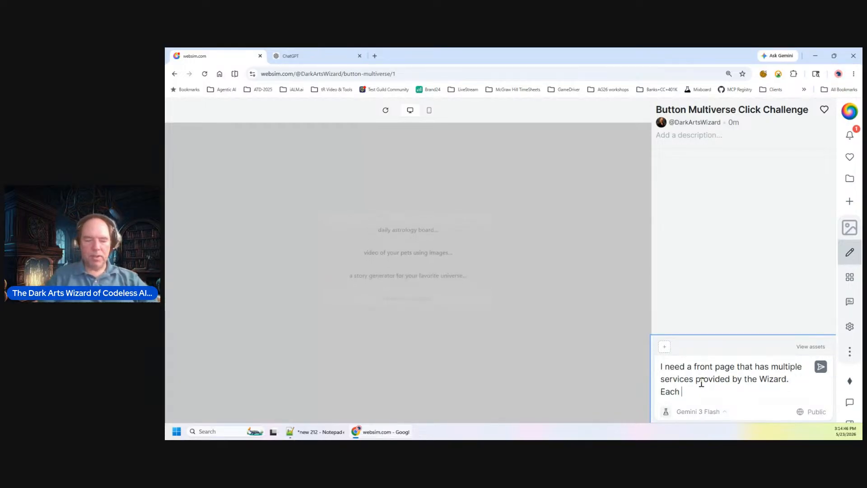
type(" service has a b")
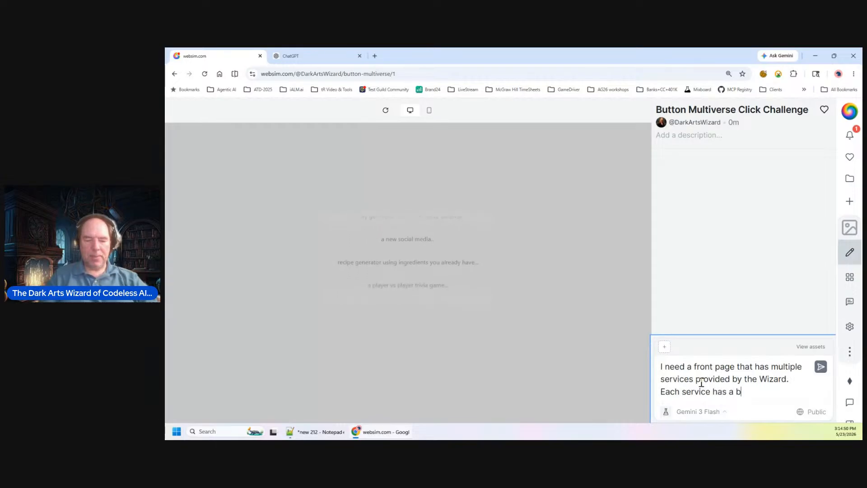
type("utton that")
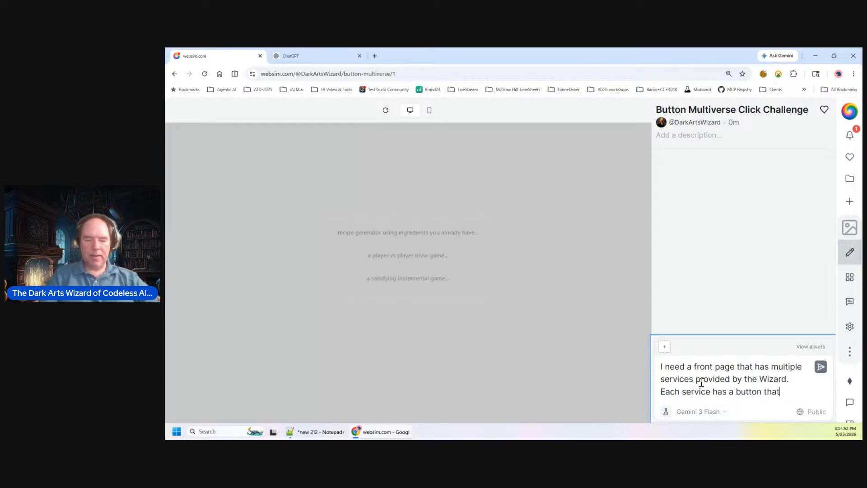
type(" will be names ")
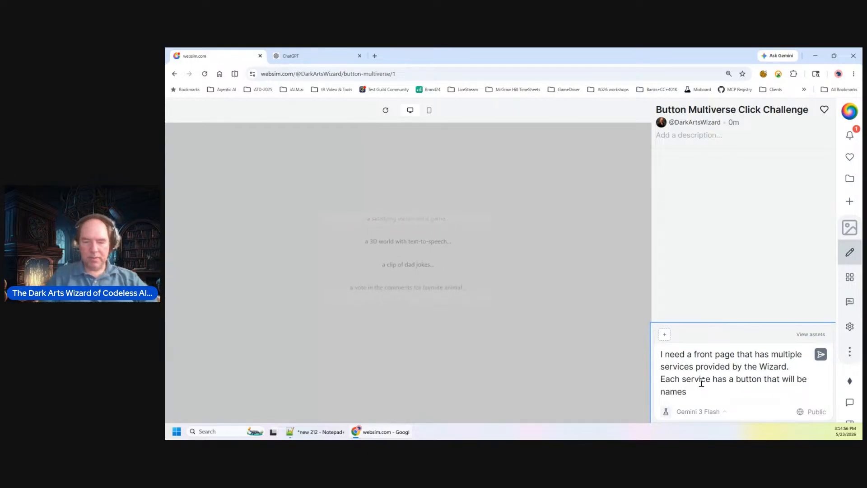
key("BackSpace")
key("BackSpace")
type("d Sig")
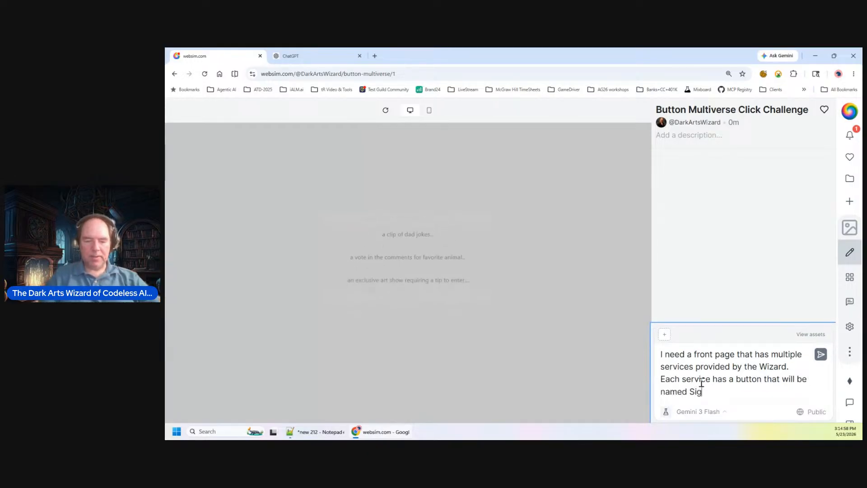
type("n Up\"")
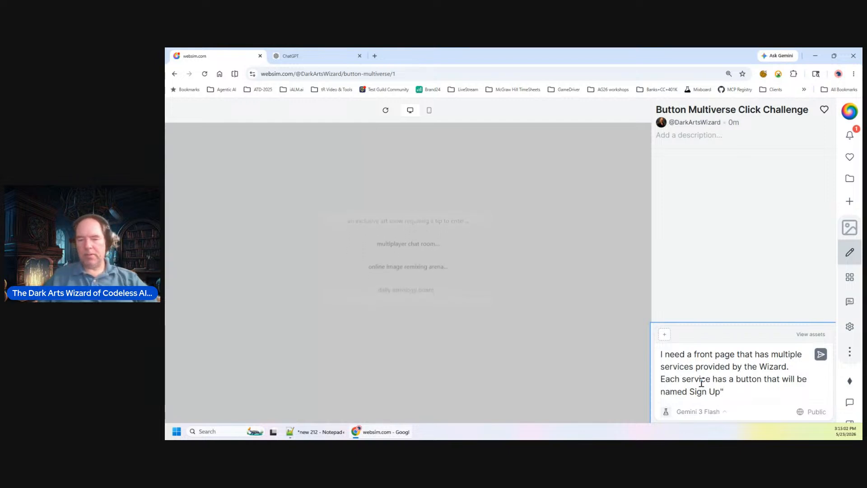
type("\"")
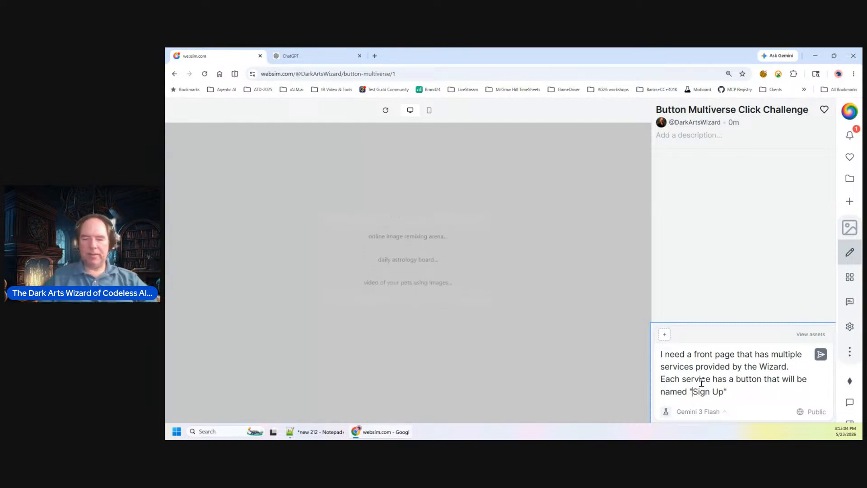
Step: Replace the quoted button name "Sign Up" in the prompt with "Activate"
key("shift+Right")
key("shift+Right")
key("shift+Right")
key("shift+Right")
key("shift+Right")
key("shift+Right")
key("shift+Right")
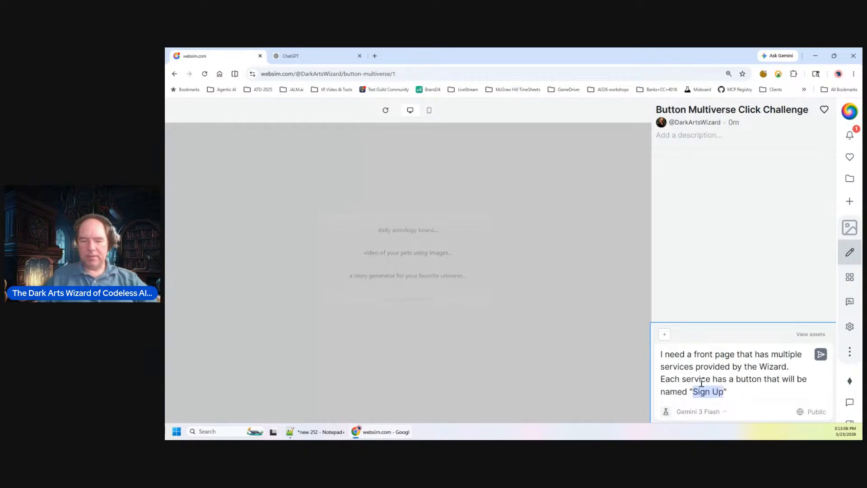
type("Ac")
type("tivate")
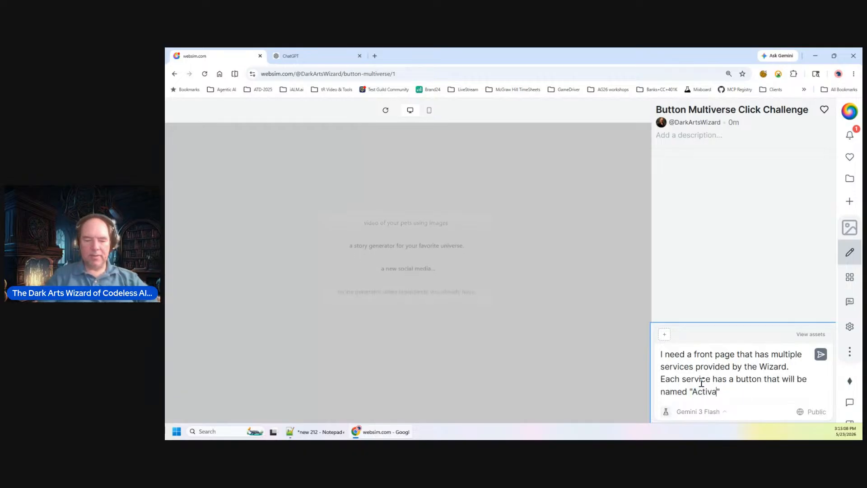
Step: Continue the prompt after "Activate" with: when the button is clicked it will change to "open
key("End")
type("w")
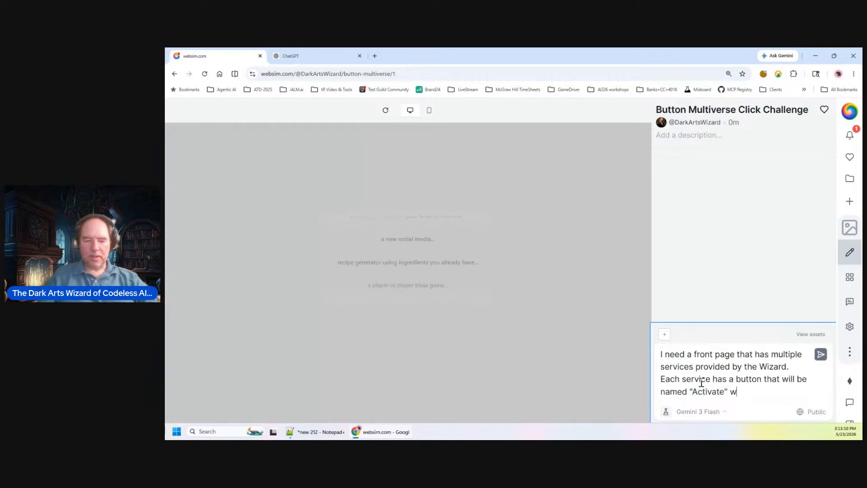
type("hen the b")
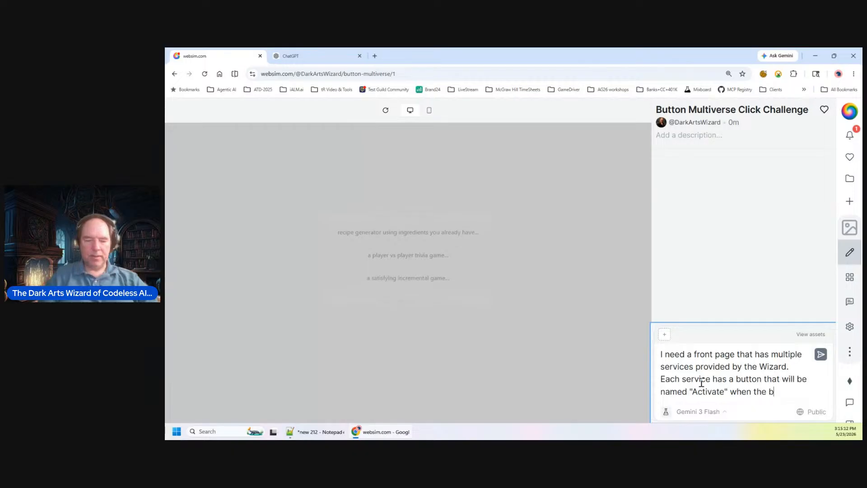
type("utton is cl")
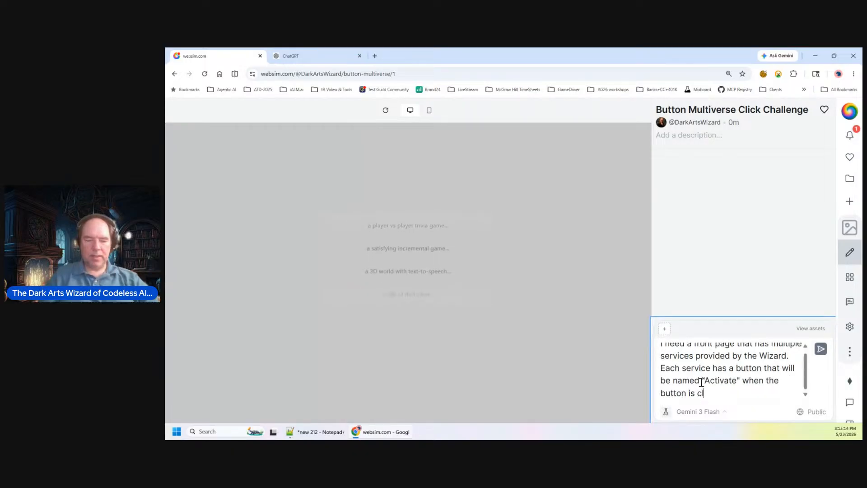
type("icked i")
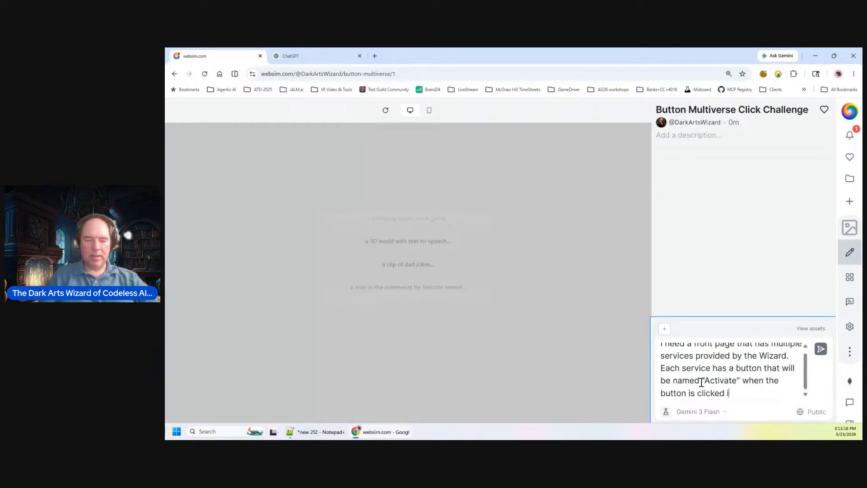
type("t will")
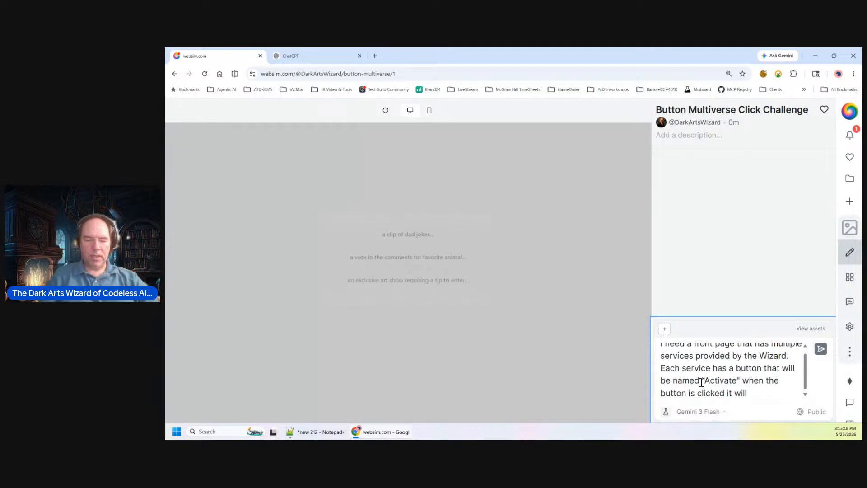
type(" change to ")
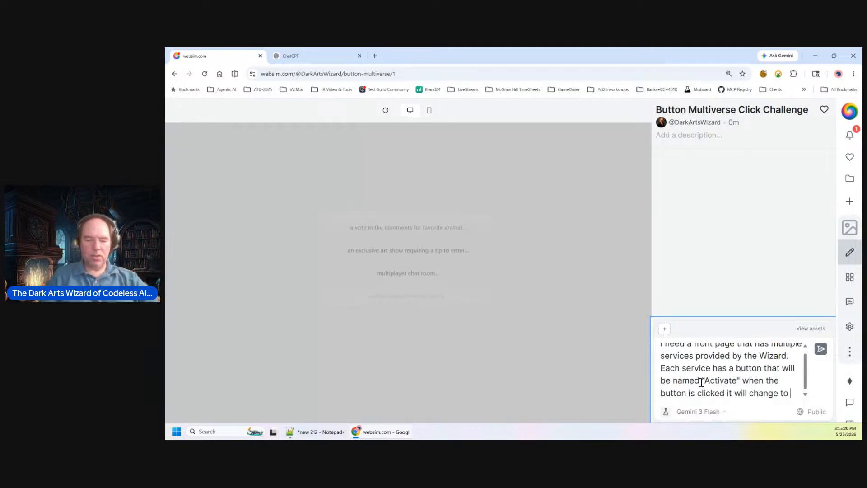
type("\"ope")
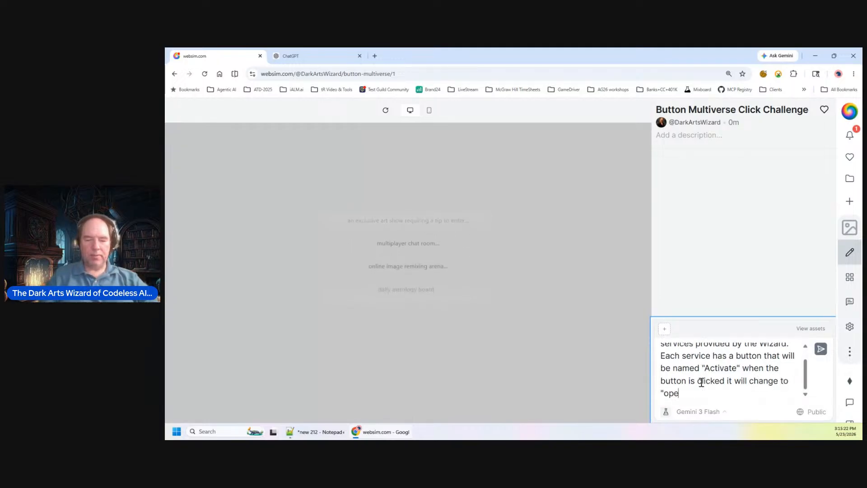
type("n")
Step: Replace the word "open" in the prompt with "Activated", close the quotation and submit the prompt
key("Left")
key("Left")
key("Left")
key("BackSpace")
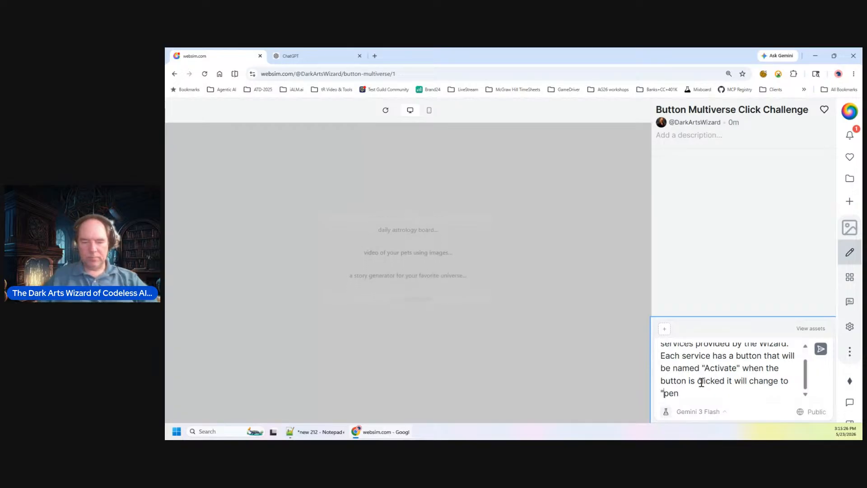
key("shift+Right")
key("shift+Right")
key("shift+Right")
type("A")
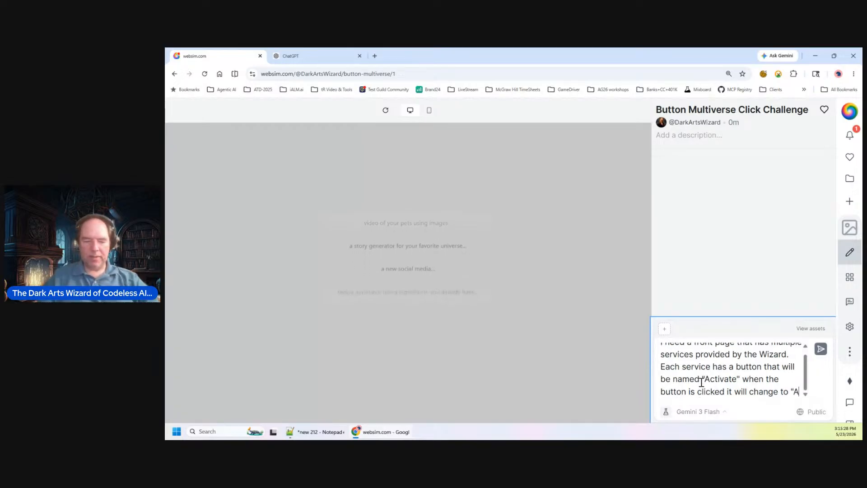
type("ctivated\"")
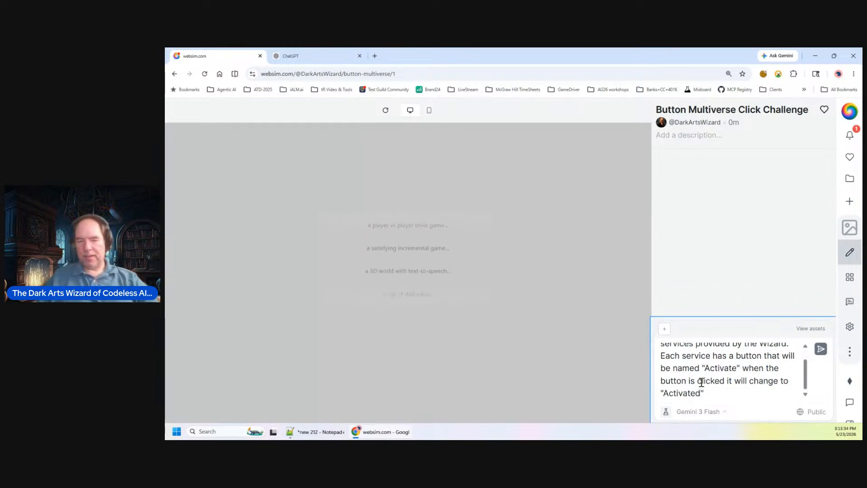
key("Return")
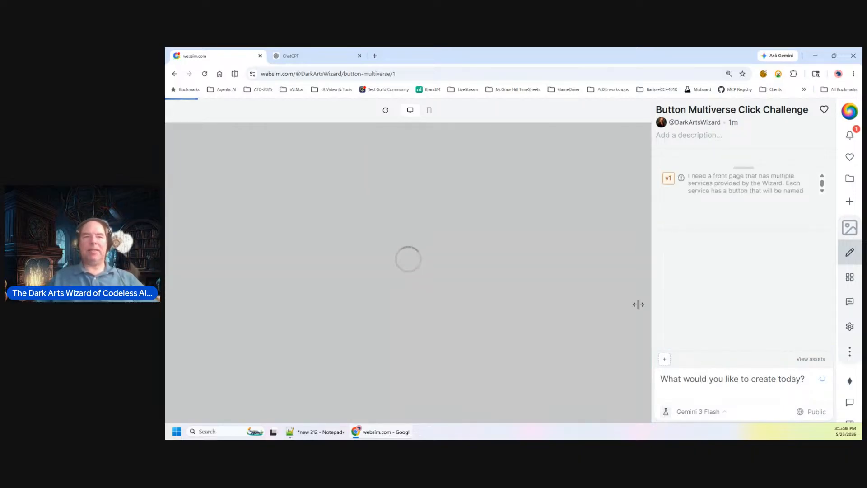
Step: Switch to ChatGPT, submit the question "What different types of online services would a wizard provide?" and read through the answer
left_click(305, 55)
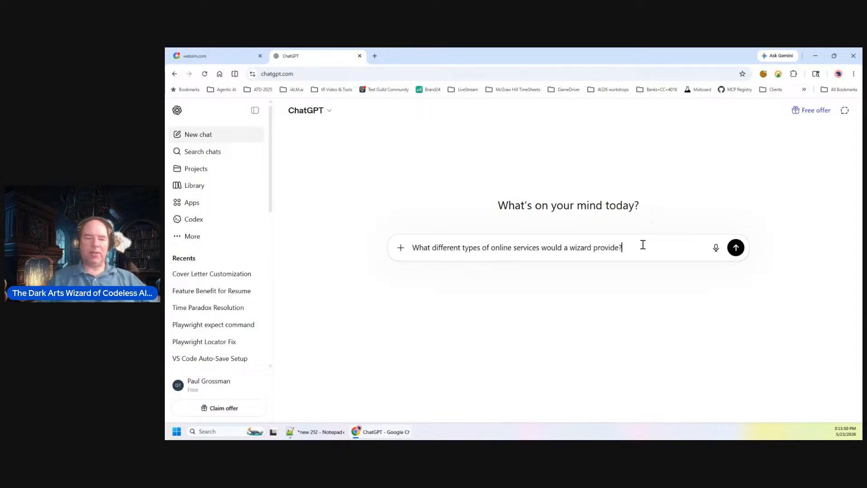
key("Return")
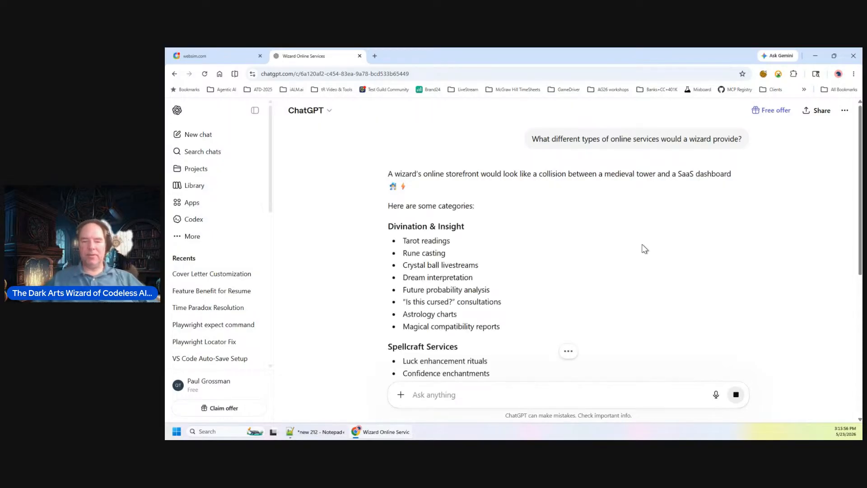
scroll(487, 239, "down", 1)
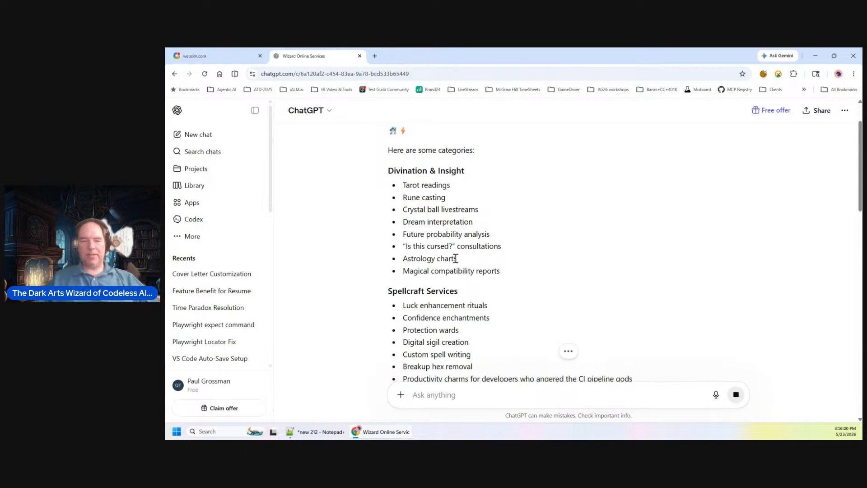
scroll(424, 221, "down", 2)
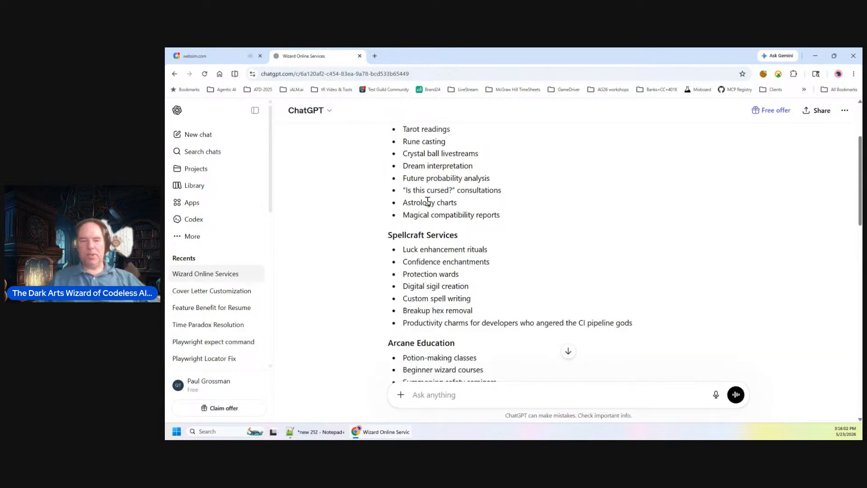
scroll(436, 216, "down", 1)
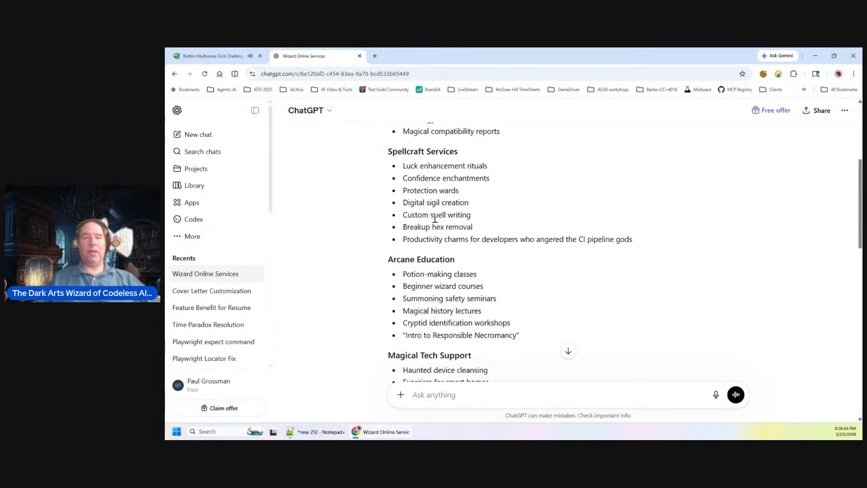
Step: Return to the Websim project and test the generated page by activating all six services, from Potion Brewing to Enchant Gear
left_click(212, 56)
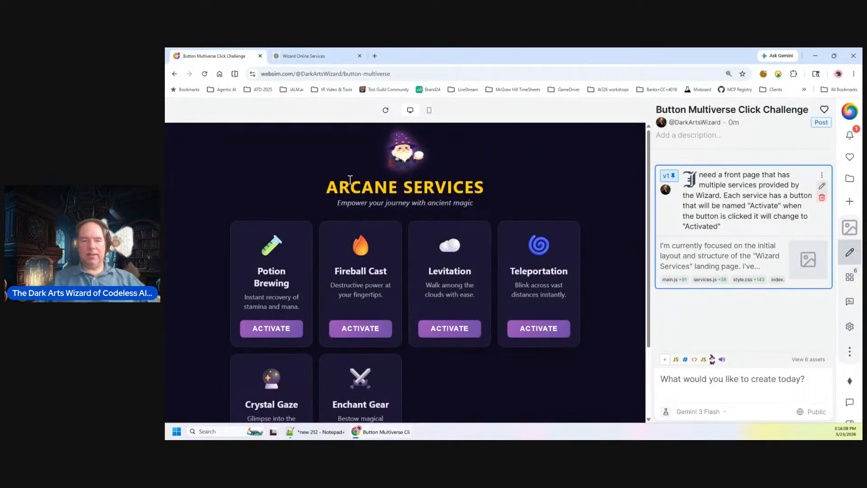
scroll(581, 186, "down", 2)
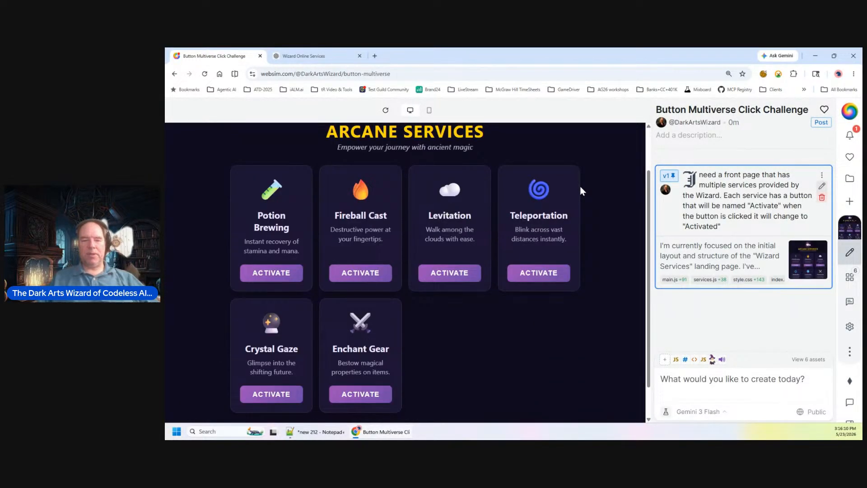
left_click(269, 276)
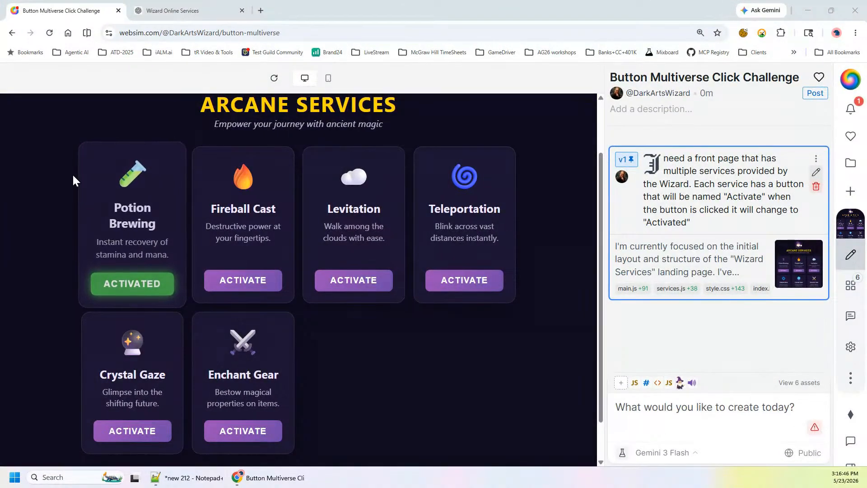
left_click(249, 285)
left_click(359, 279)
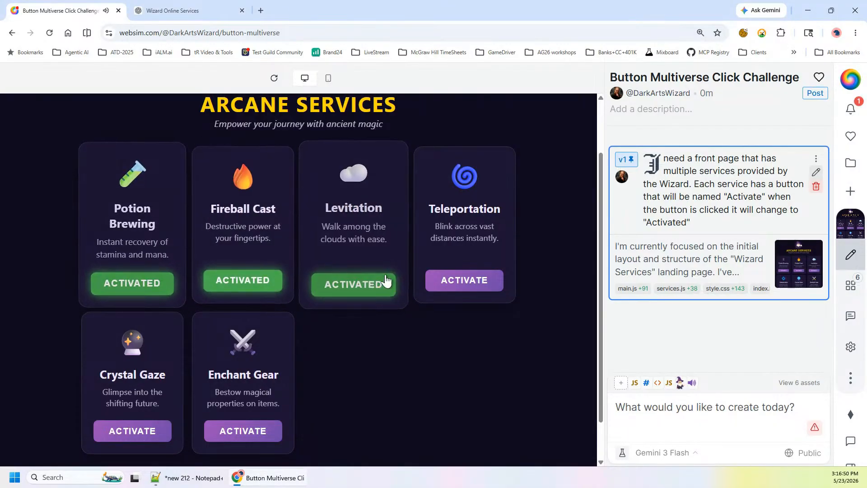
left_click(461, 283)
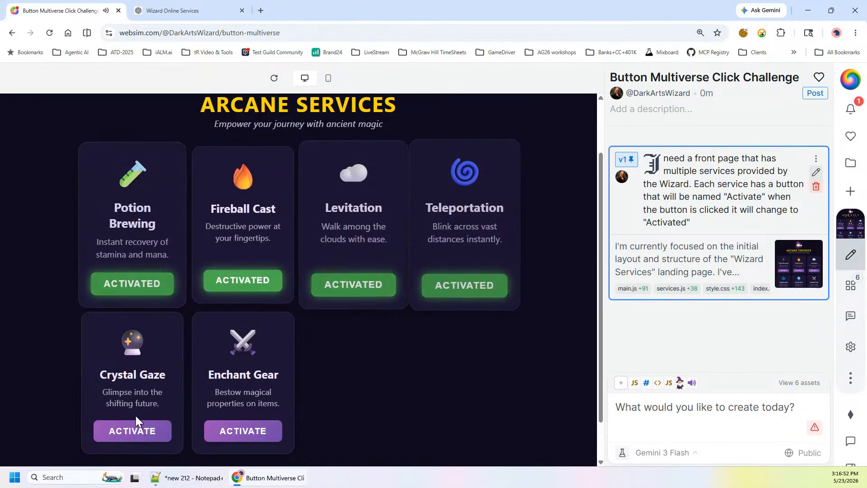
left_click(136, 432)
left_click(242, 430)
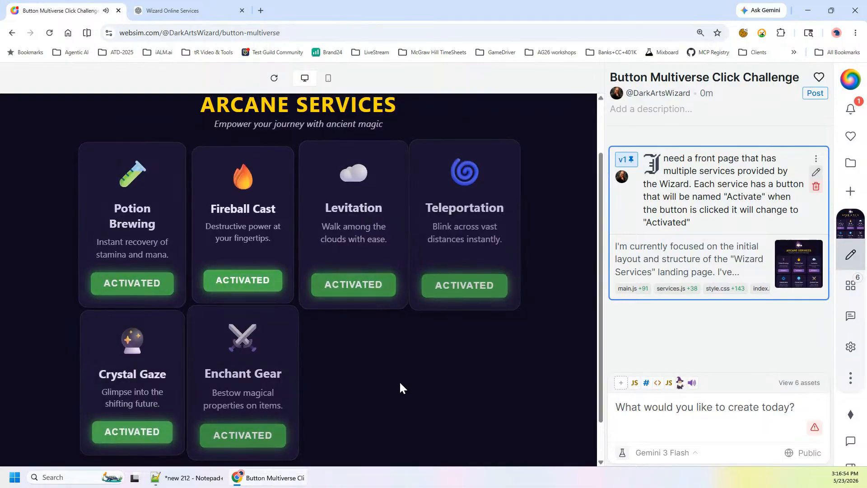
Step: Test switching the services back by deactivating all six, from Enchant Gear and Crystal Gaze through to Potion Brewing
left_click(254, 434)
left_click(146, 437)
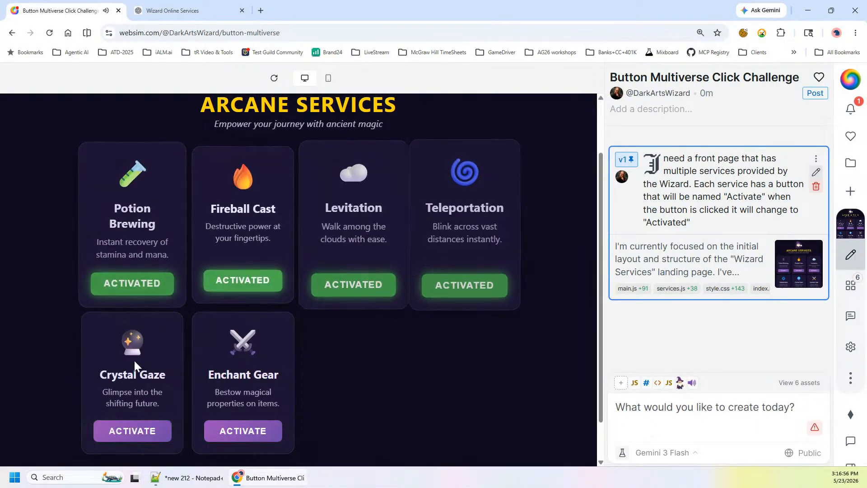
left_click(427, 288)
left_click(381, 291)
left_click(273, 290)
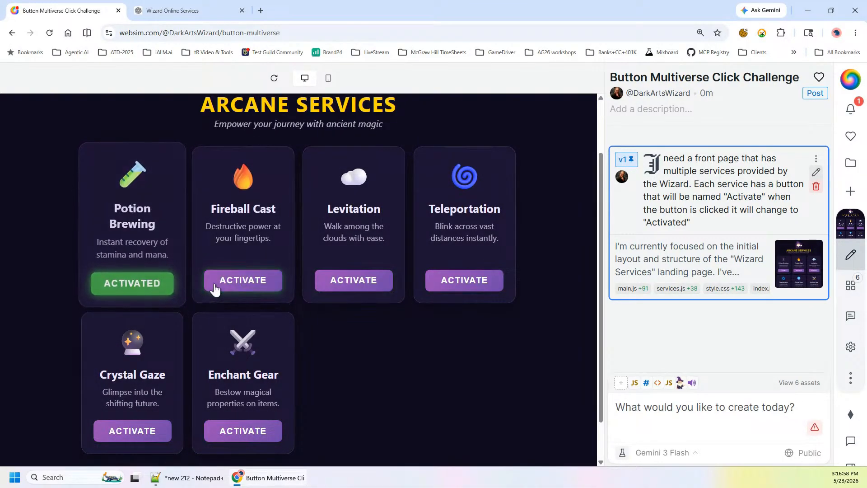
left_click(142, 287)
left_click(145, 287)
left_click(146, 287)
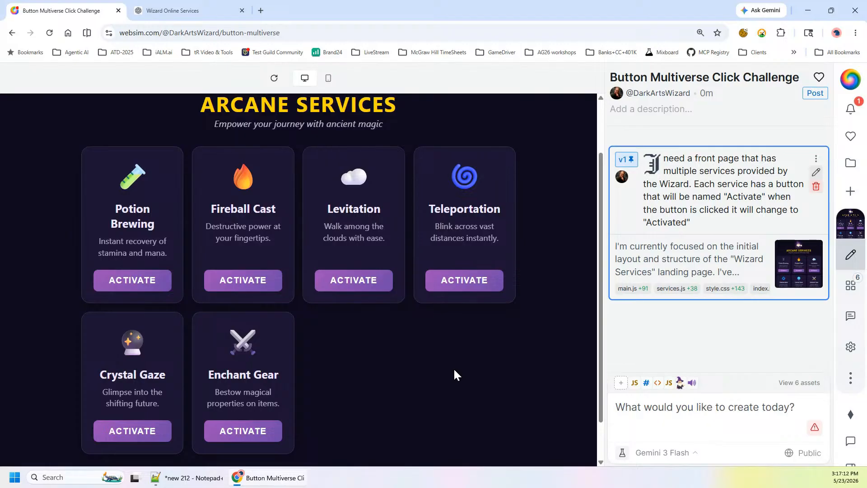
Step: Examine the generated page's layout from the wizard image and heading down to the service cards and footer
left_click(269, 477)
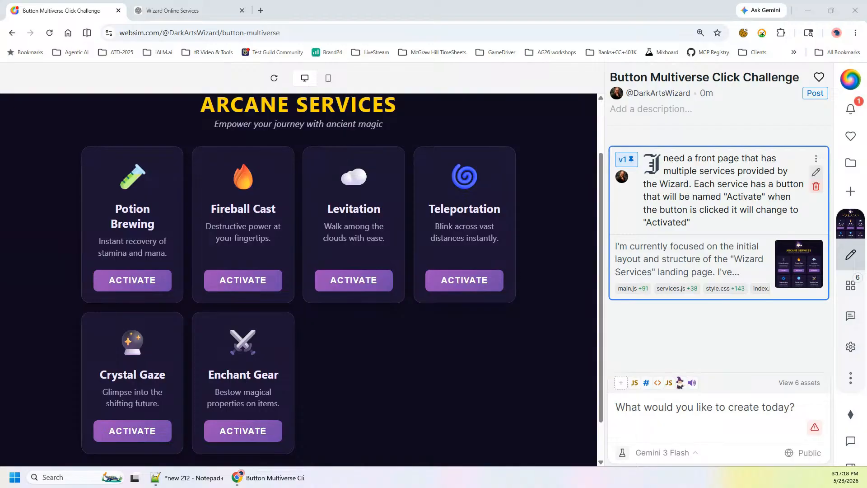
scroll(423, 265, "up", 2)
scroll(432, 281, "down", 3)
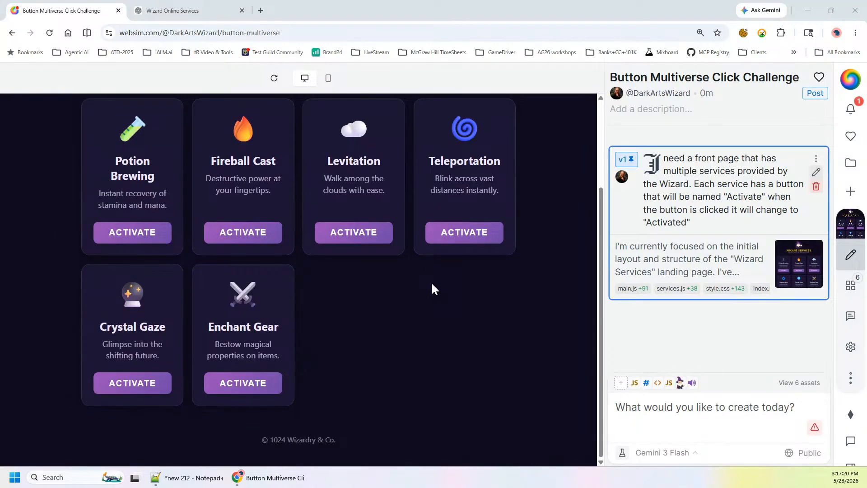
scroll(429, 282, "up", 2)
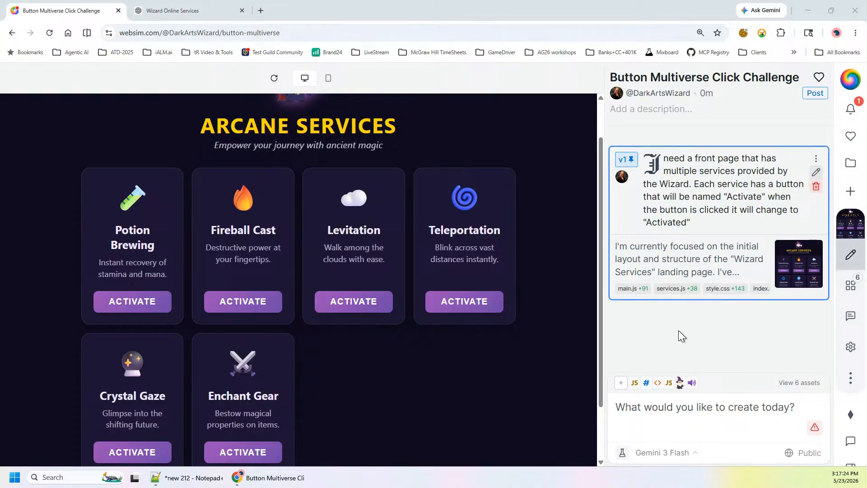
scroll(575, 161, "up", 1)
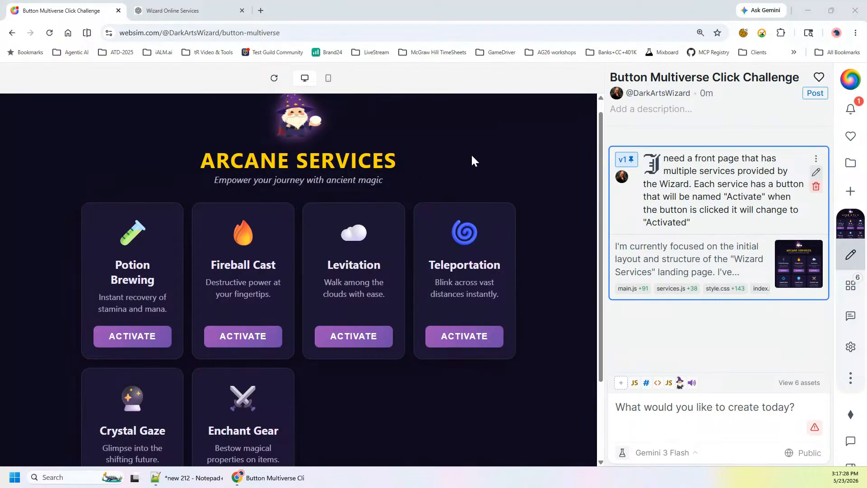
scroll(472, 161, "down", 2)
scroll(472, 160, "up", 2)
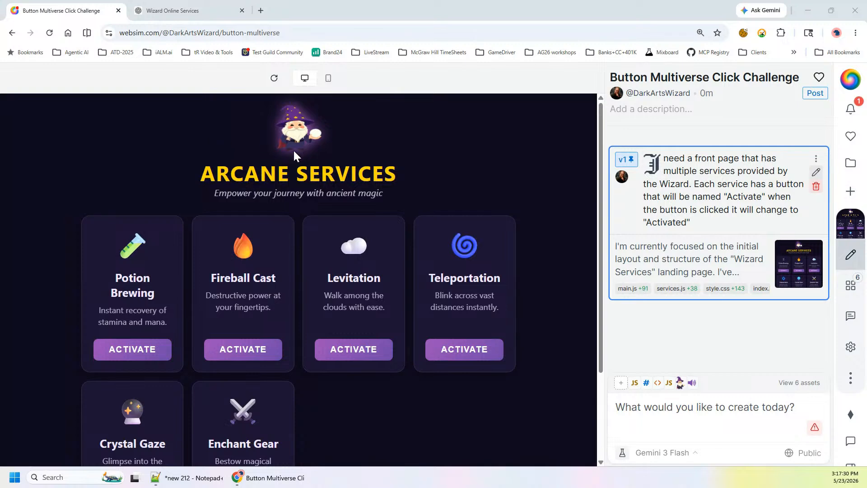
scroll(509, 191, "down", 2)
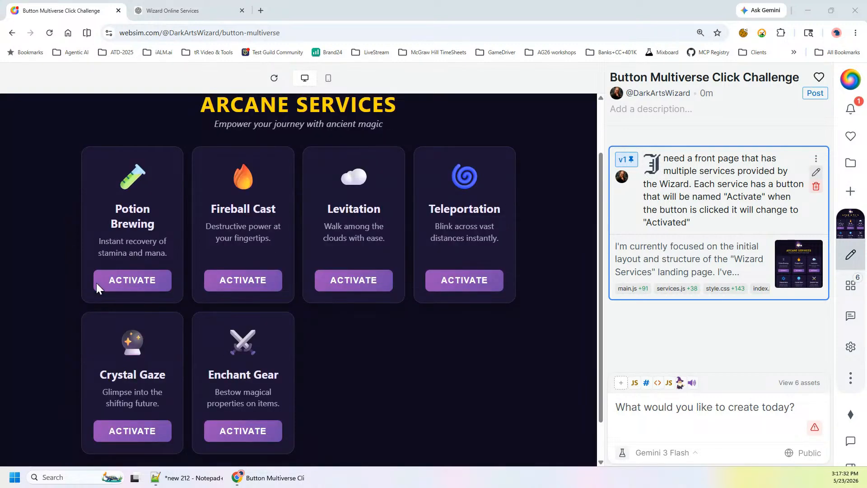
scroll(485, 348, "down", 1)
Step: Submit the prompt "When Activated is clicked it takes us to a page named after the service. The page will have a back button."
left_click(645, 409)
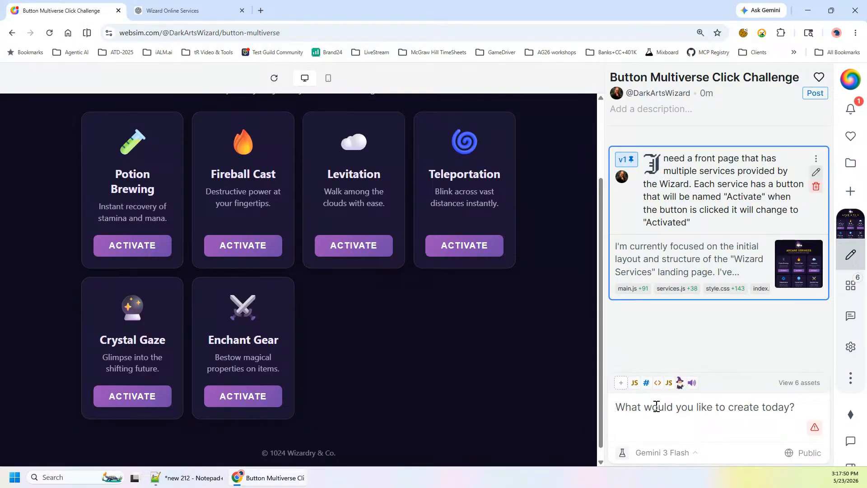
type("When ")
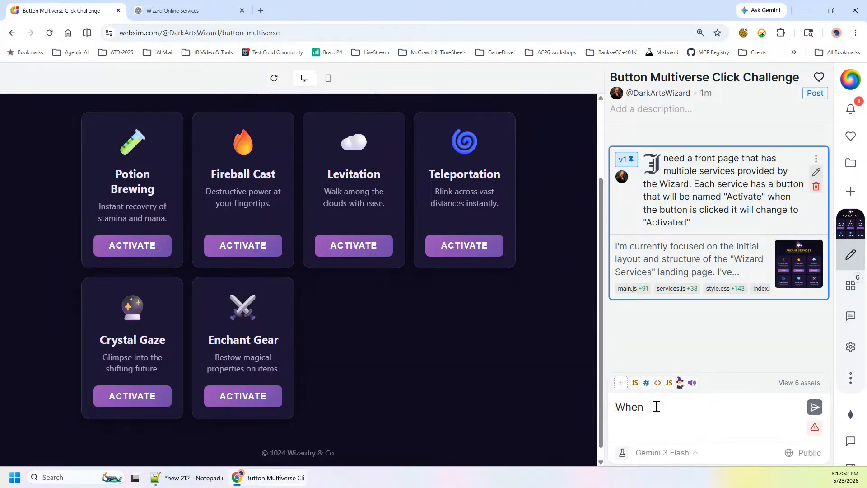
type("Activated is clicked")
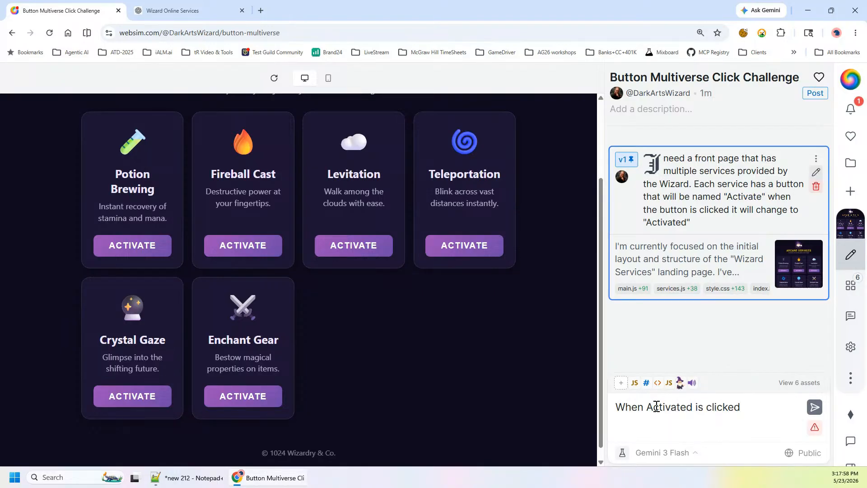
type(" it takes us to a page")
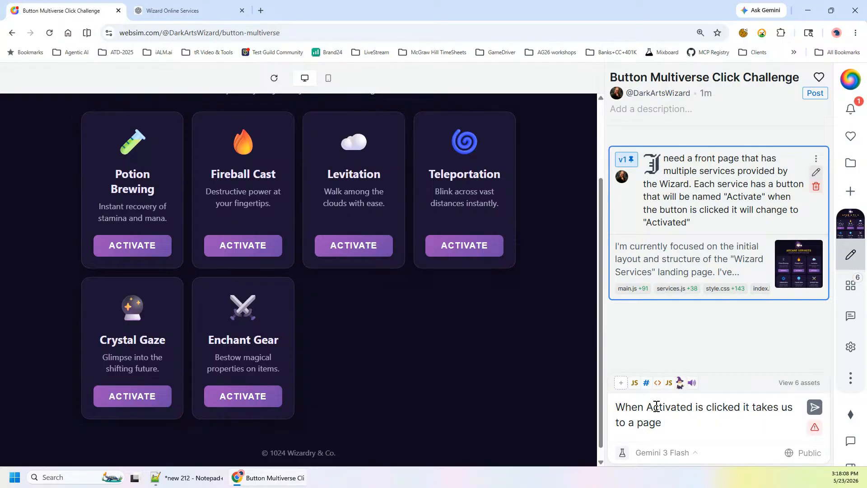
type(" named after the")
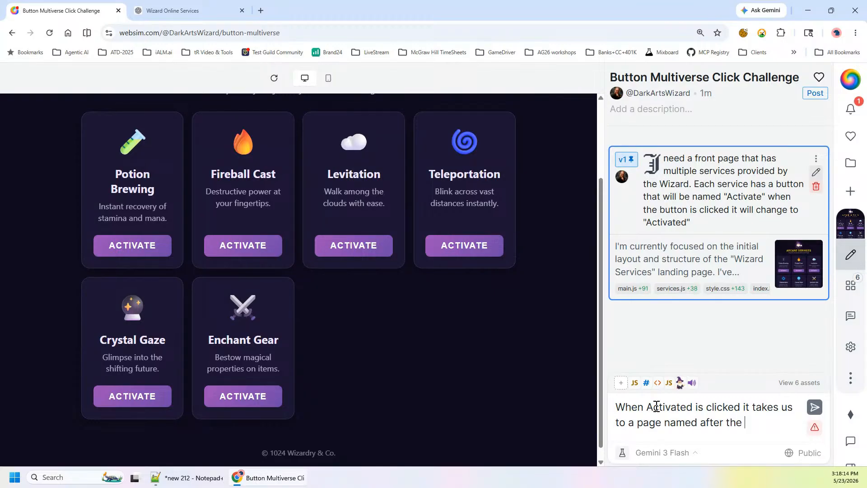
type(" service. The page will have a ba")
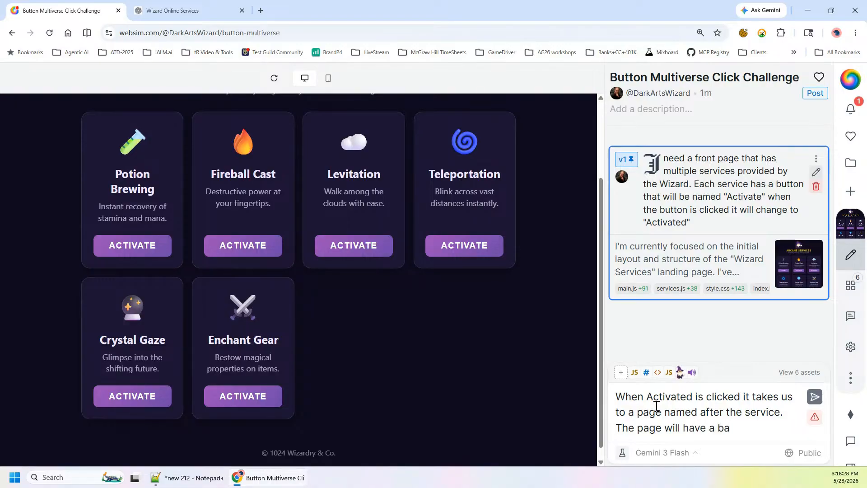
type("utton.")
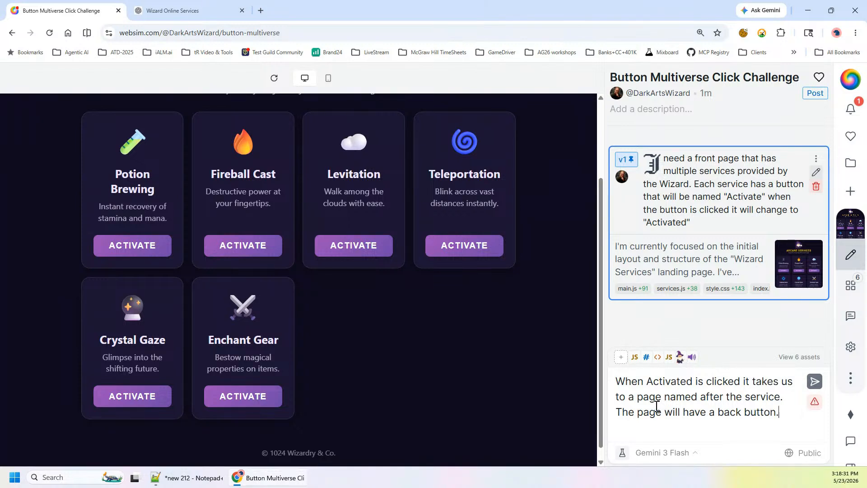
key("Return")
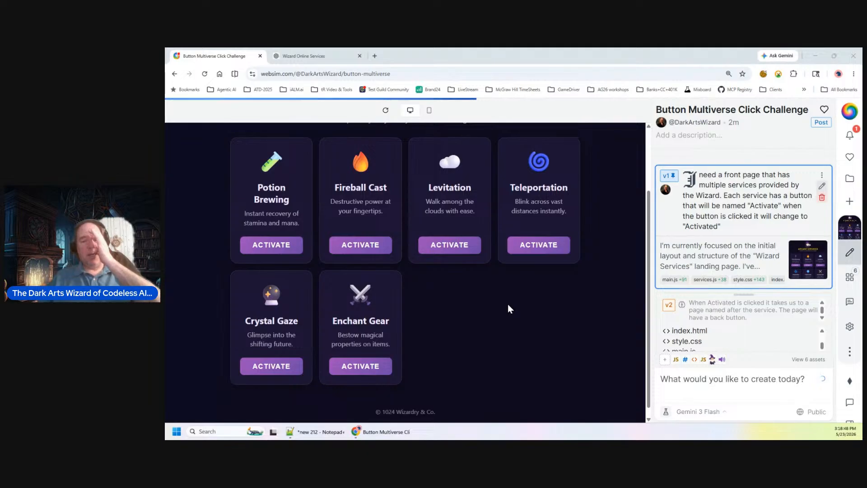
Step: Switch to ChatGPT and read the wizard service ideas from Magical Tech Support through Corporate Wizardry to the end of the answer
left_click(294, 54)
scroll(466, 302, "down", 2)
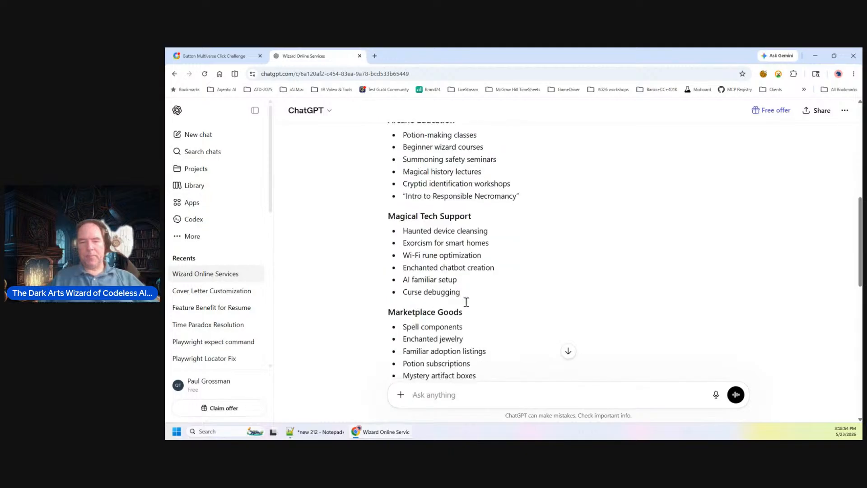
scroll(408, 244, "down", 2)
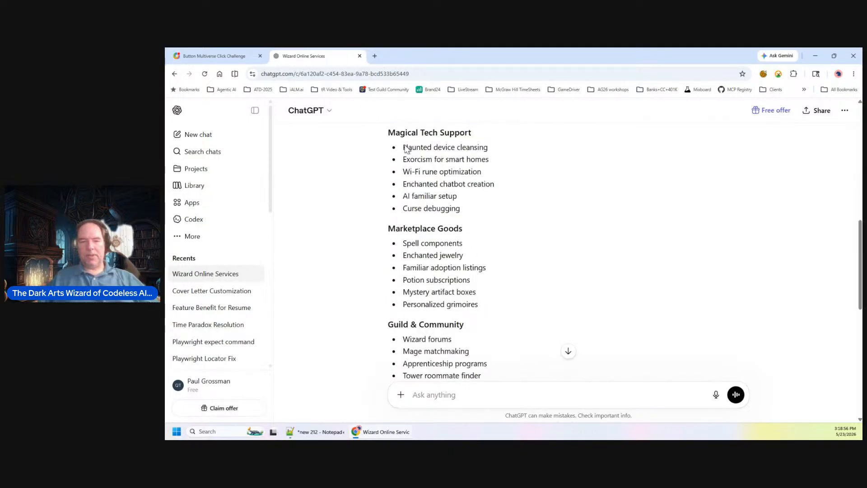
scroll(437, 219, "down", 1)
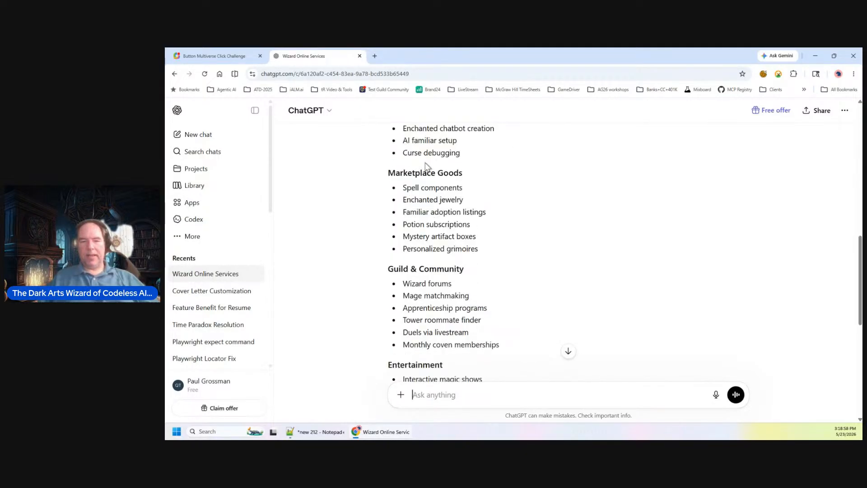
scroll(424, 214, "up", 1)
double_click(446, 208)
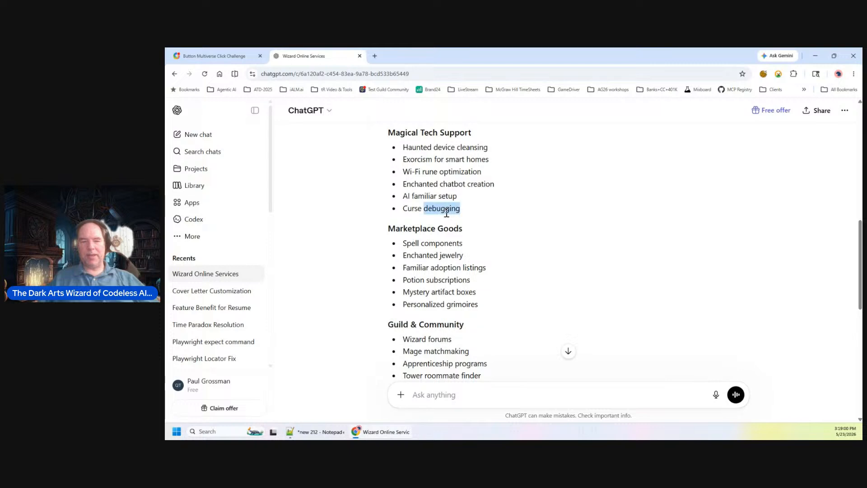
scroll(435, 271, "down", 2)
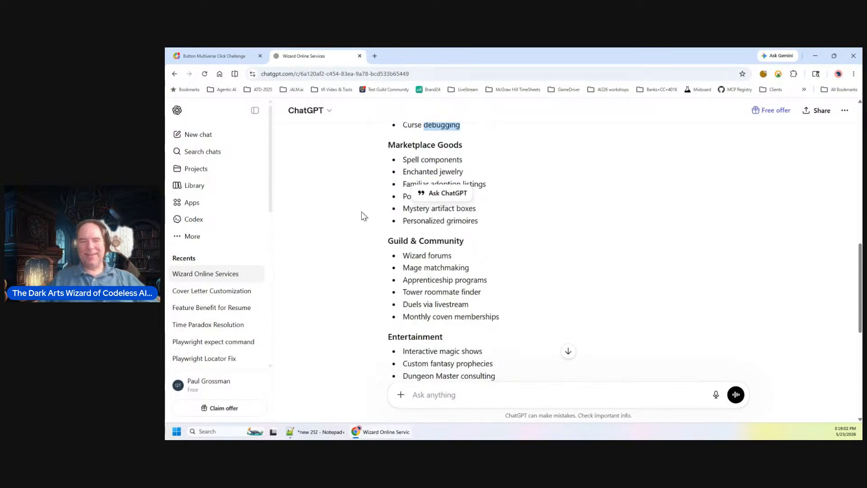
scroll(419, 240, "down", 2)
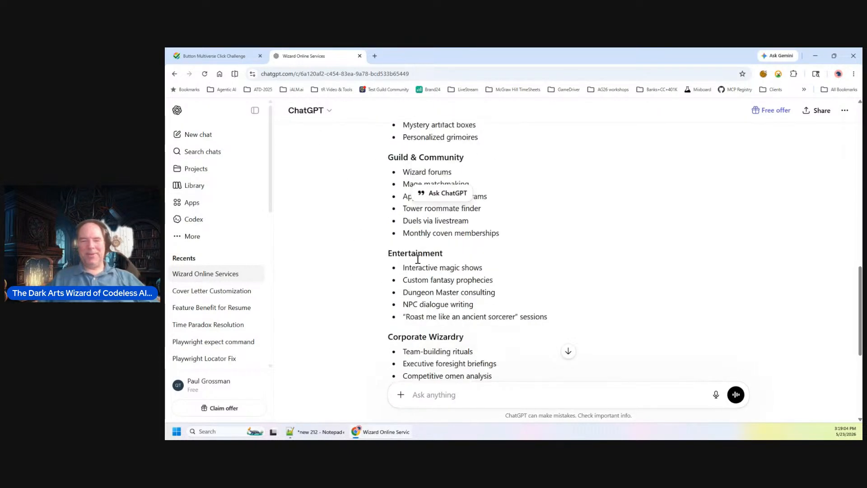
scroll(459, 289, "down", 3)
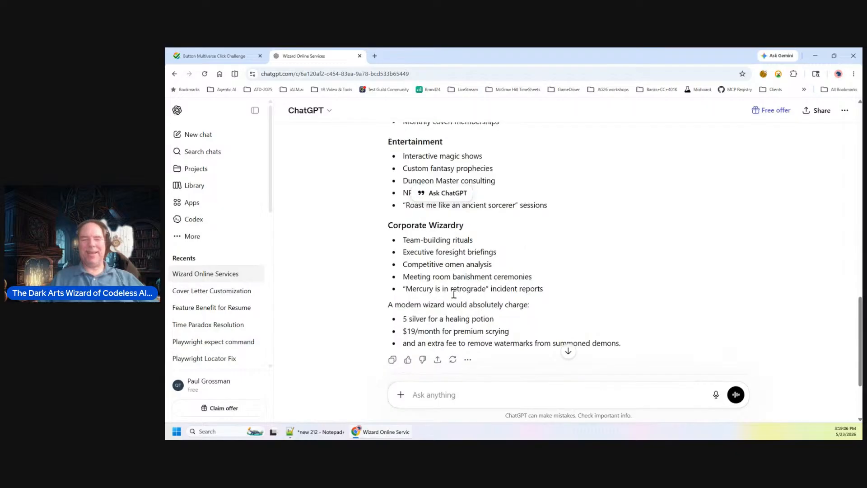
Step: Return to the Websim project, activate Potion Brewing, open its service page and go back to Arcane Services
left_click(212, 59)
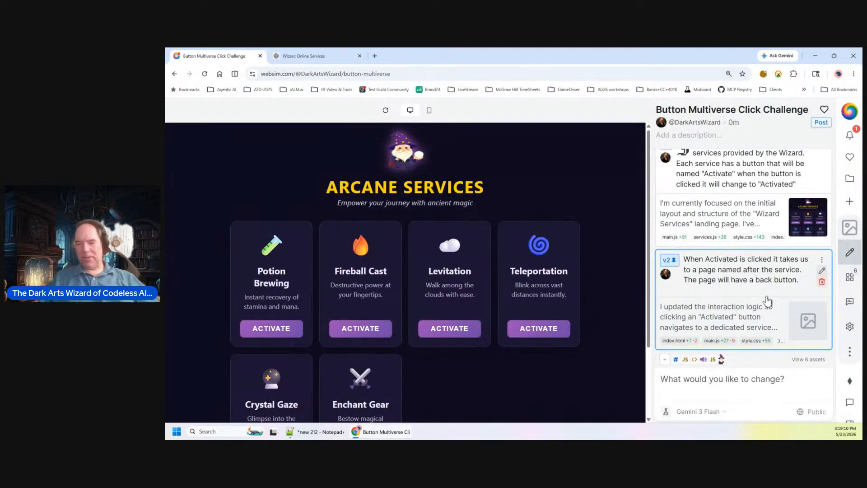
scroll(759, 302, "down", 1)
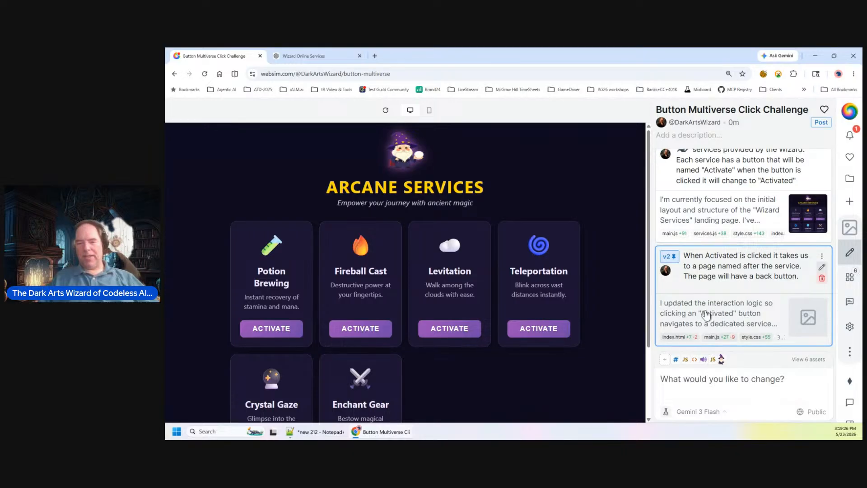
left_click(278, 330)
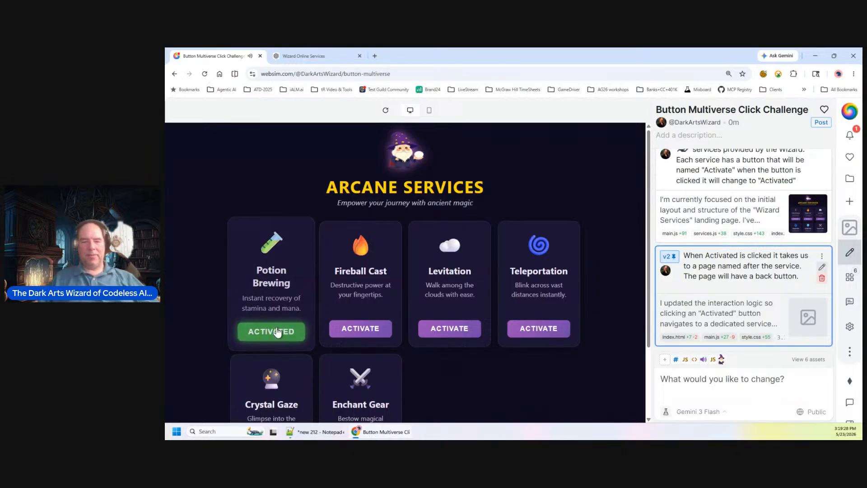
left_click(271, 332)
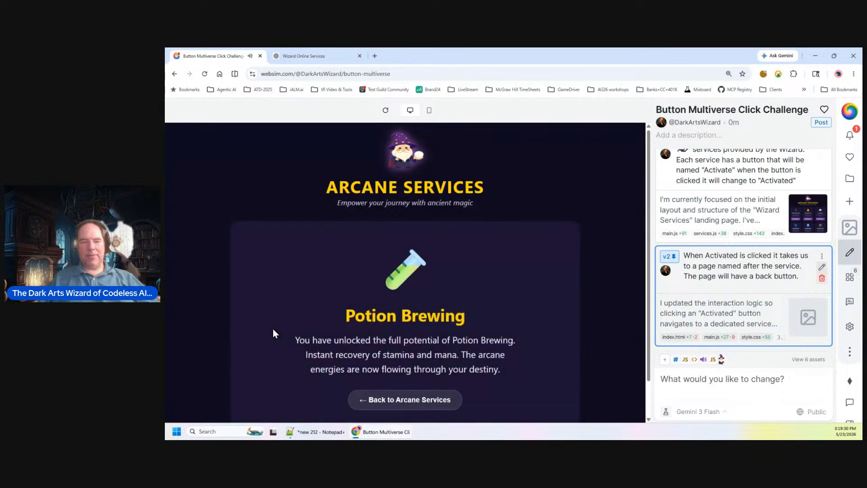
scroll(390, 314, "down", 1)
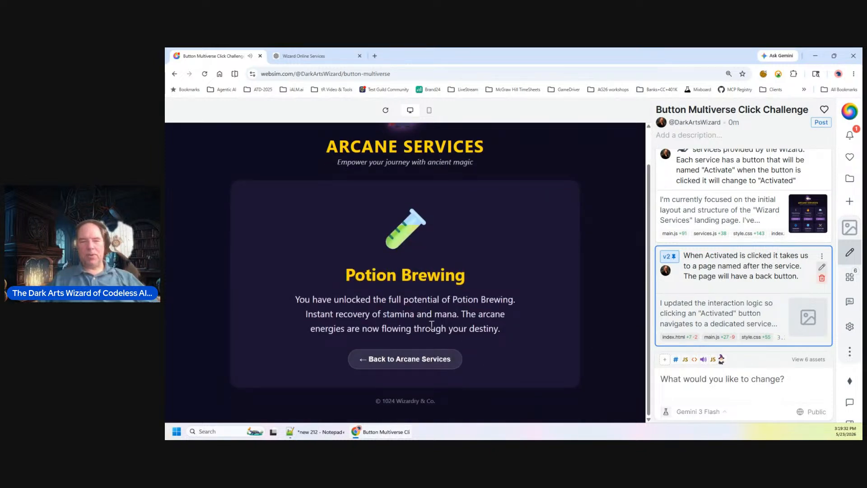
left_click(417, 359)
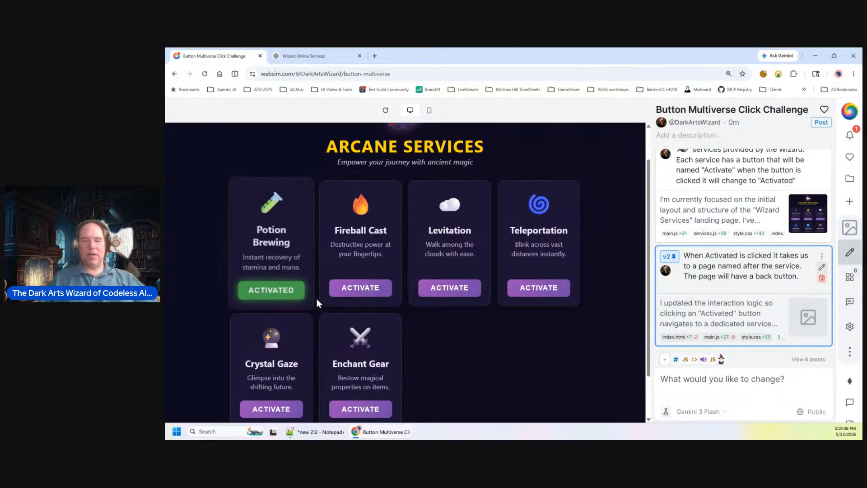
Step: Retest the activated Potion Brewing service by opening its page, returning to Arcane Services and opening the page again
left_click(289, 286)
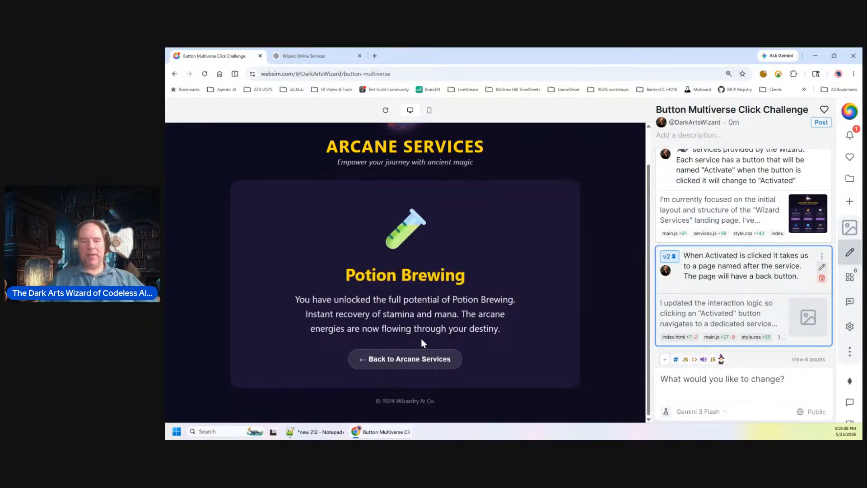
left_click(424, 361)
left_click(260, 290)
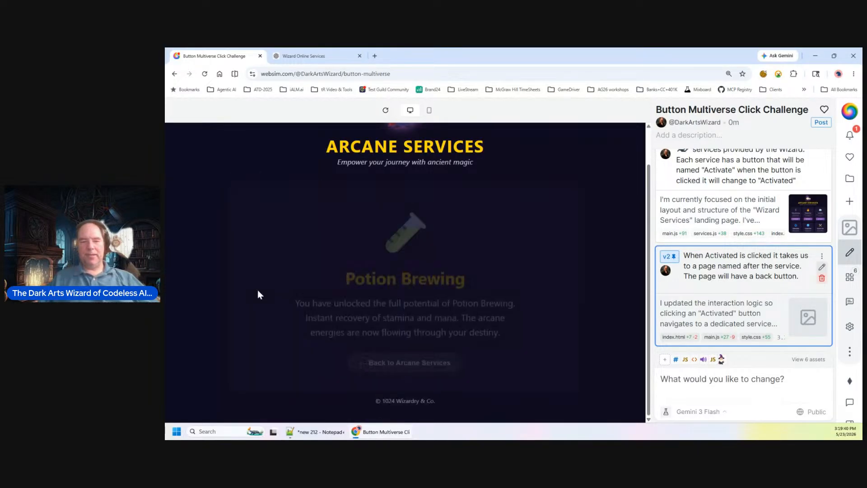